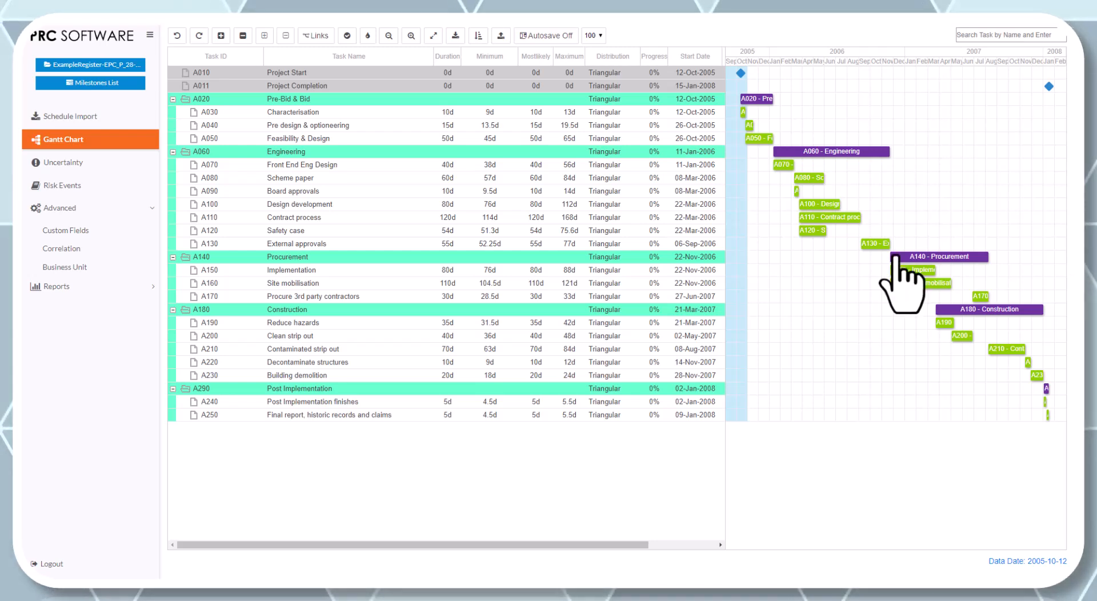
# - Review the schedule import's test network, the Gantt chart and the uncertainty register
pyautogui.click(135, 115)
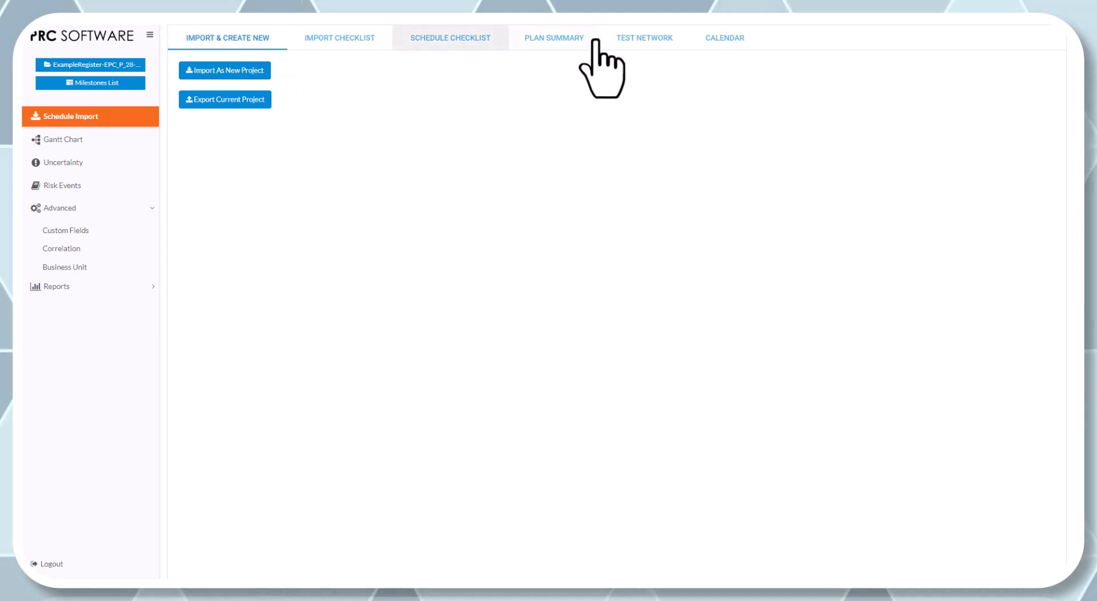
pyautogui.click(656, 40)
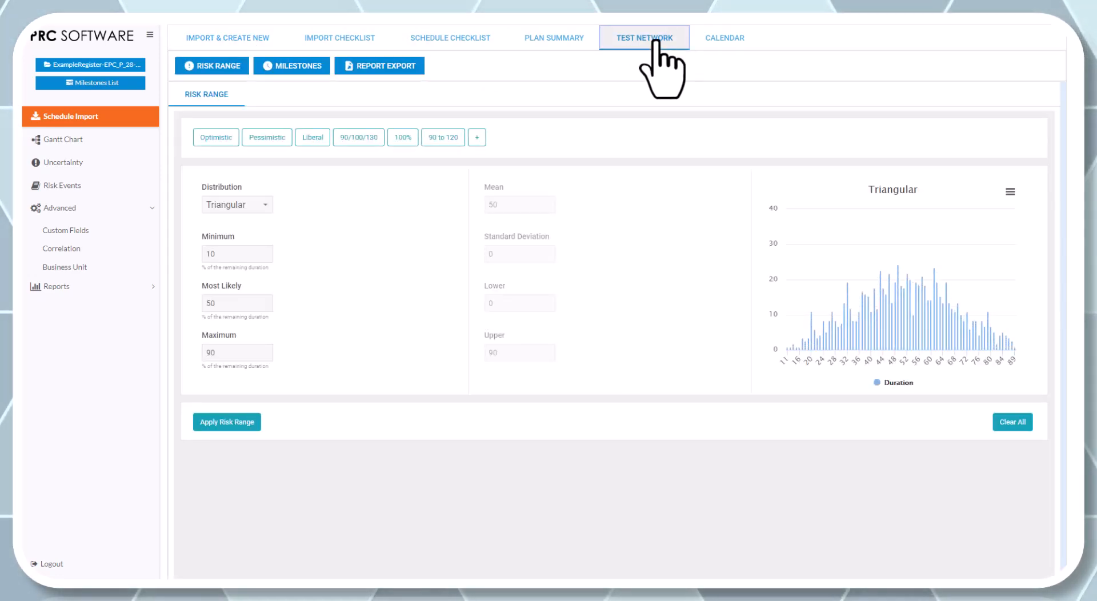
pyautogui.click(54, 142)
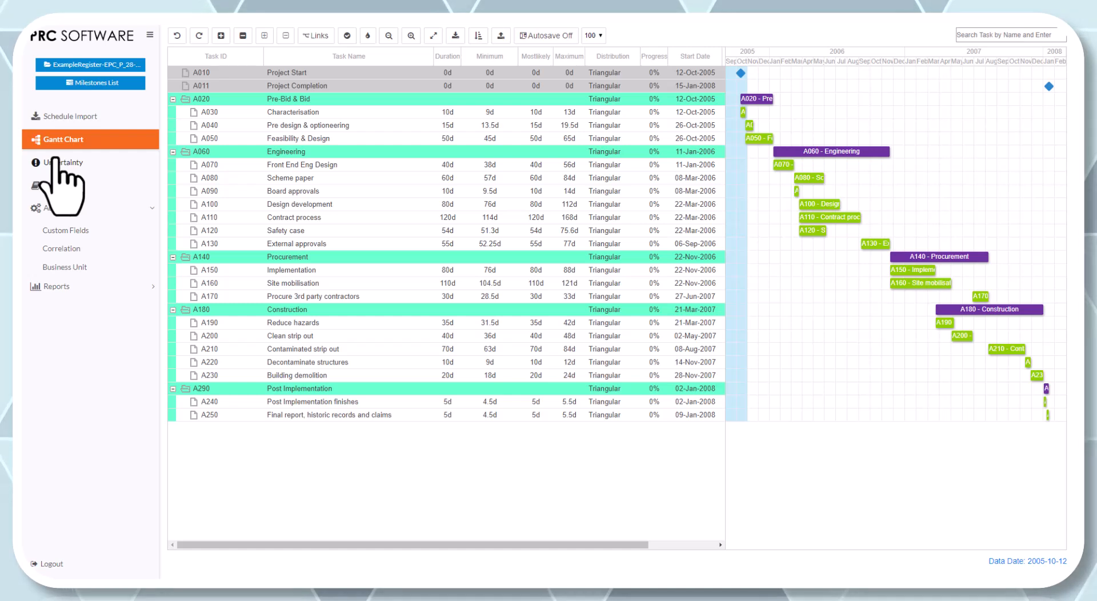
pyautogui.click(57, 162)
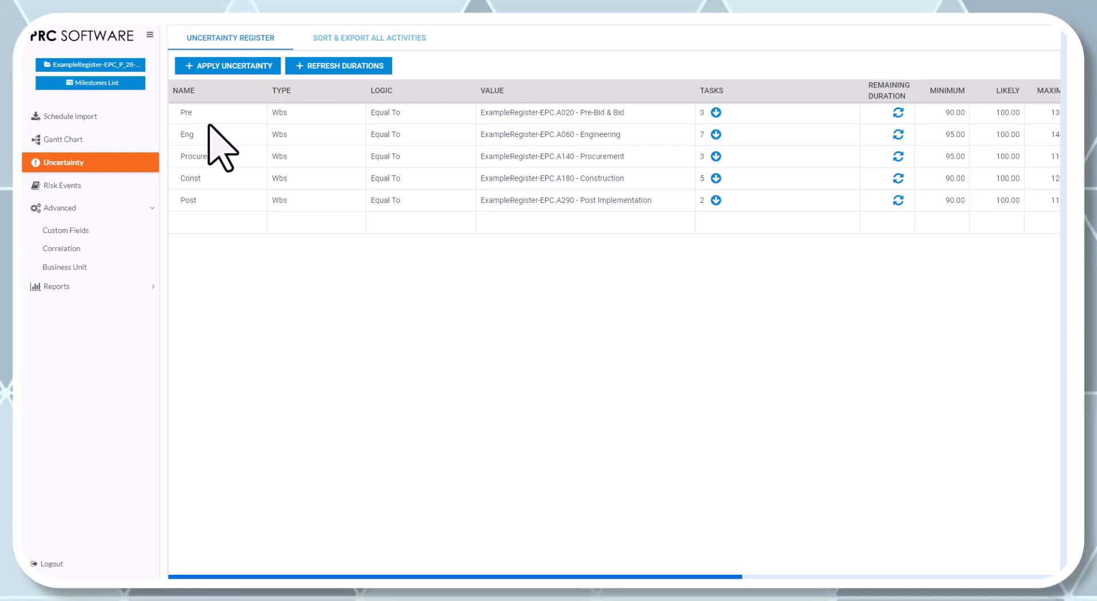
# - Add a risk event with ID R.01 and the title Funding Delay to the risk register
pyautogui.click(64, 186)
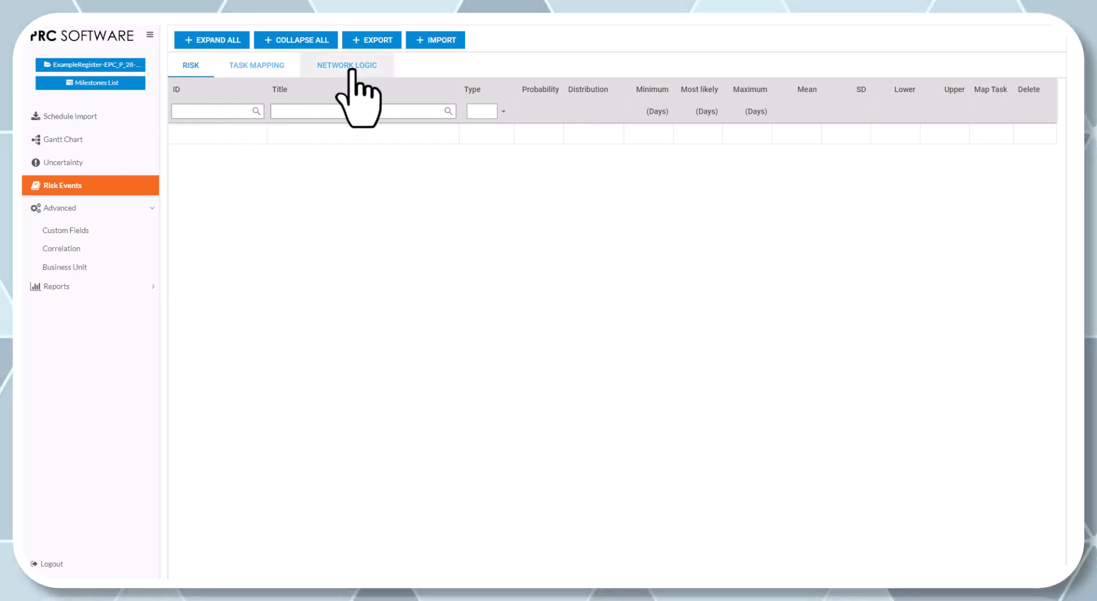
pyautogui.click(219, 133)
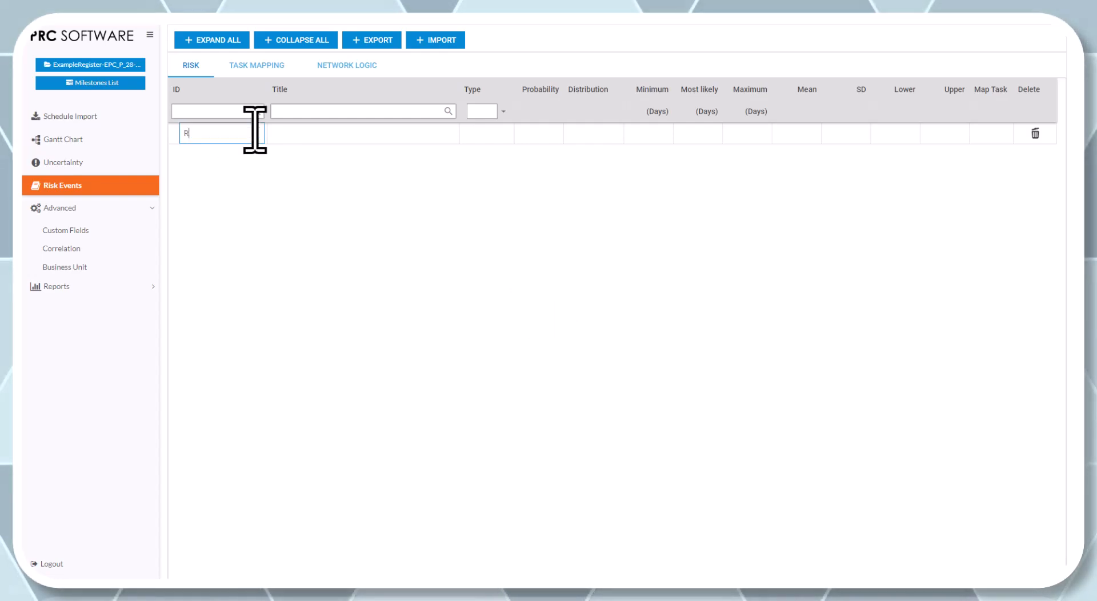
pyautogui.click(315, 137)
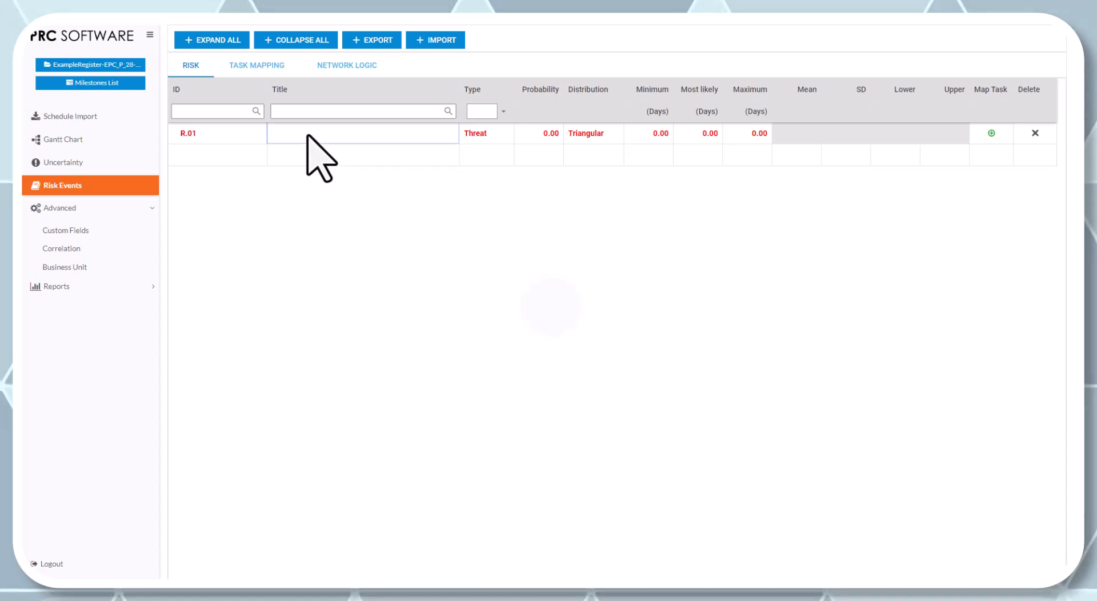
pyautogui.write('Funding Delay')
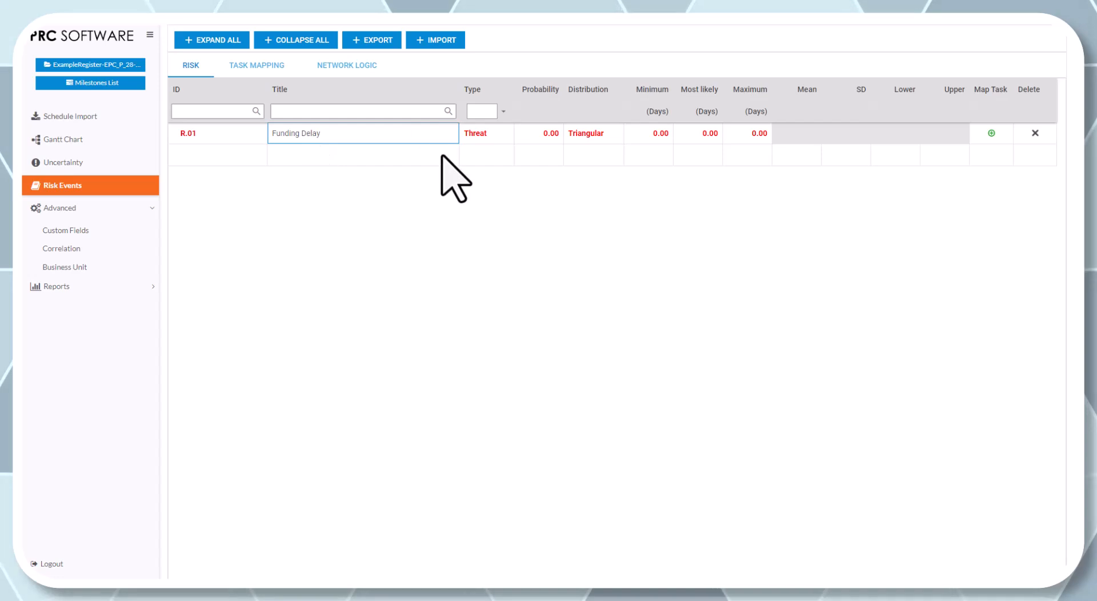
pyautogui.click(518, 173)
pyautogui.click(379, 40)
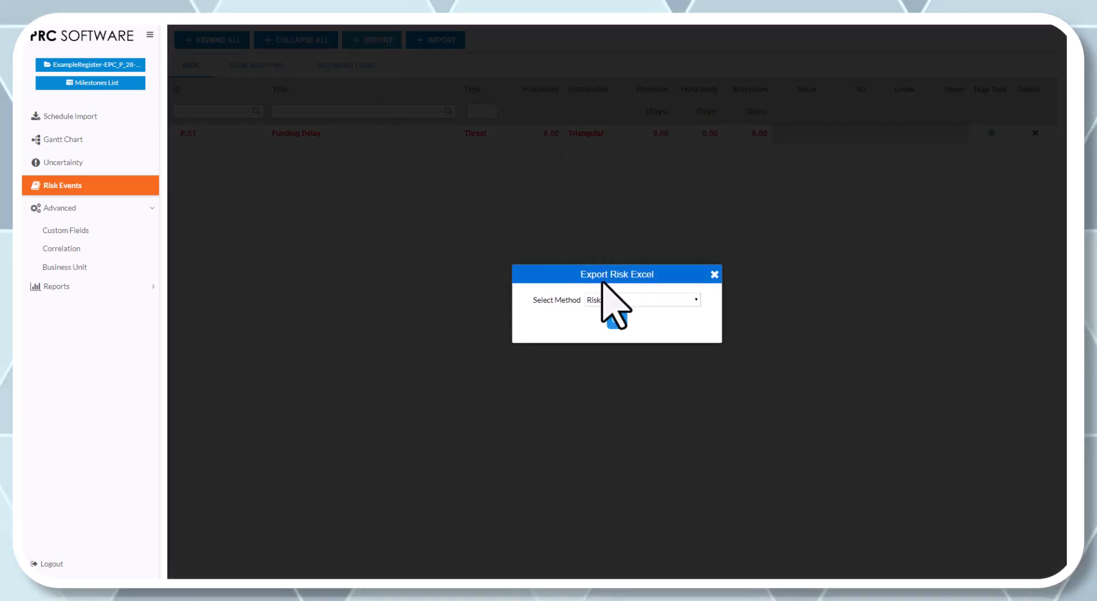
pyautogui.click(616, 321)
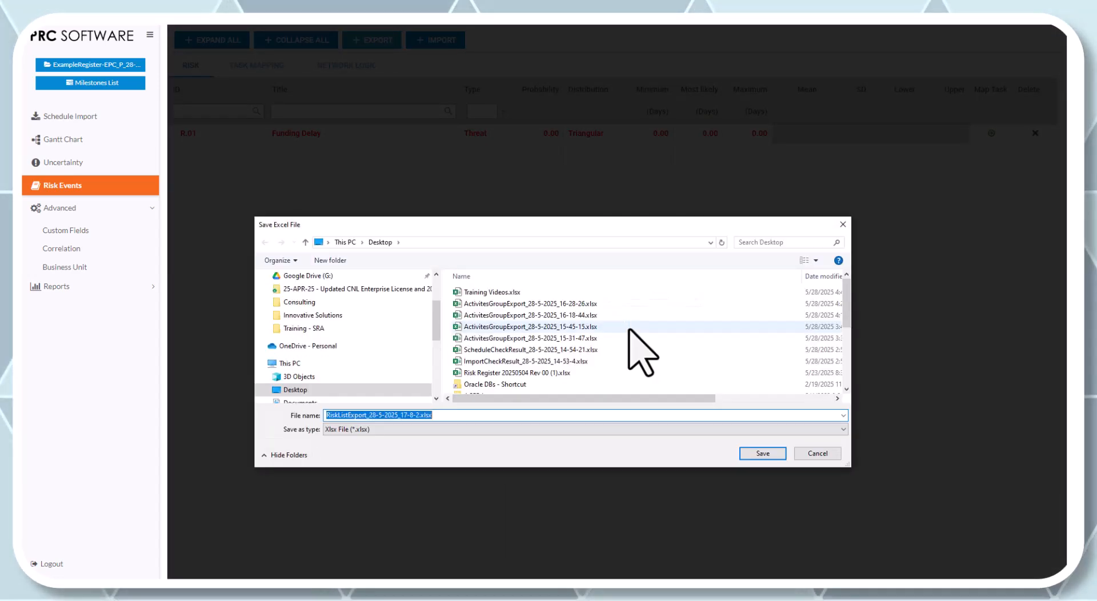
pyautogui.click(842, 225)
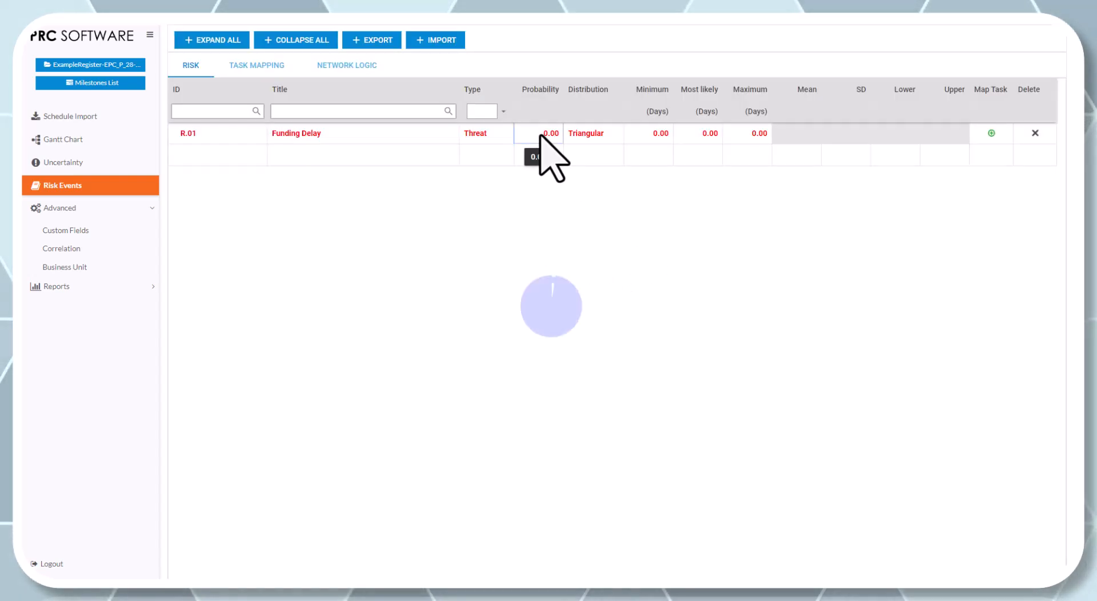
# - Set the Funding Delay risk's probability to 25 and its minimum, most likely and maximum impacts to 30, 45 and 60 days
pyautogui.click(540, 135)
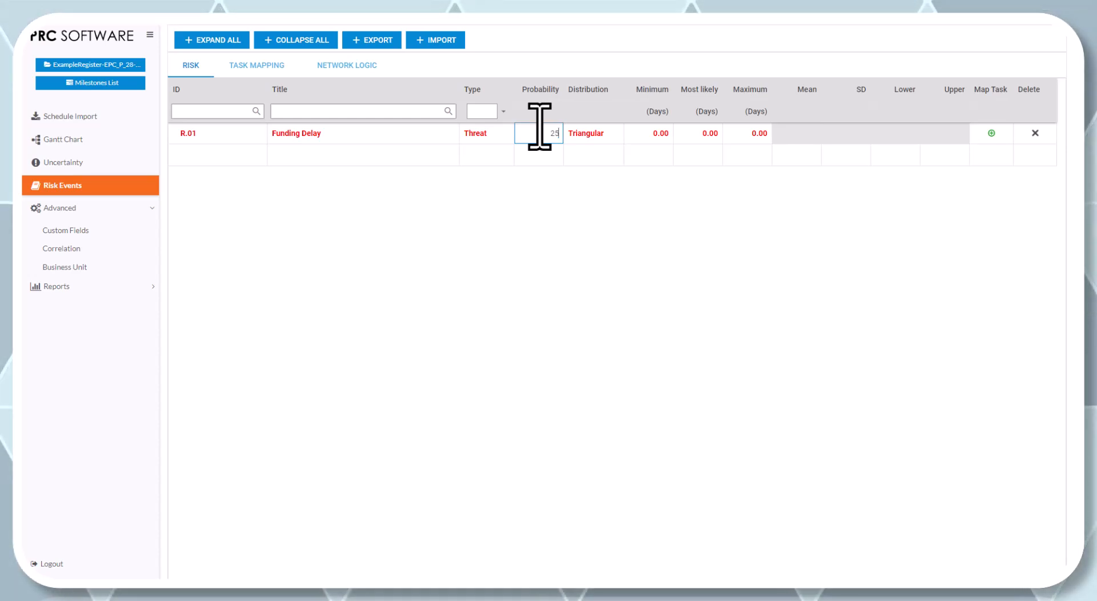
pyautogui.write('25')
pyautogui.press('Return')
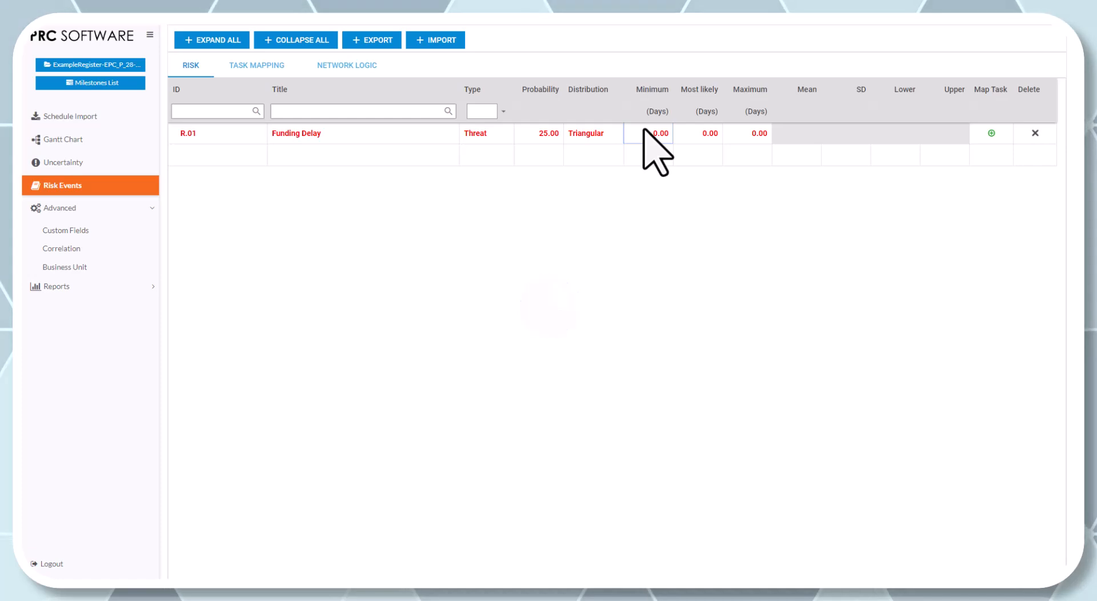
pyautogui.click(646, 132)
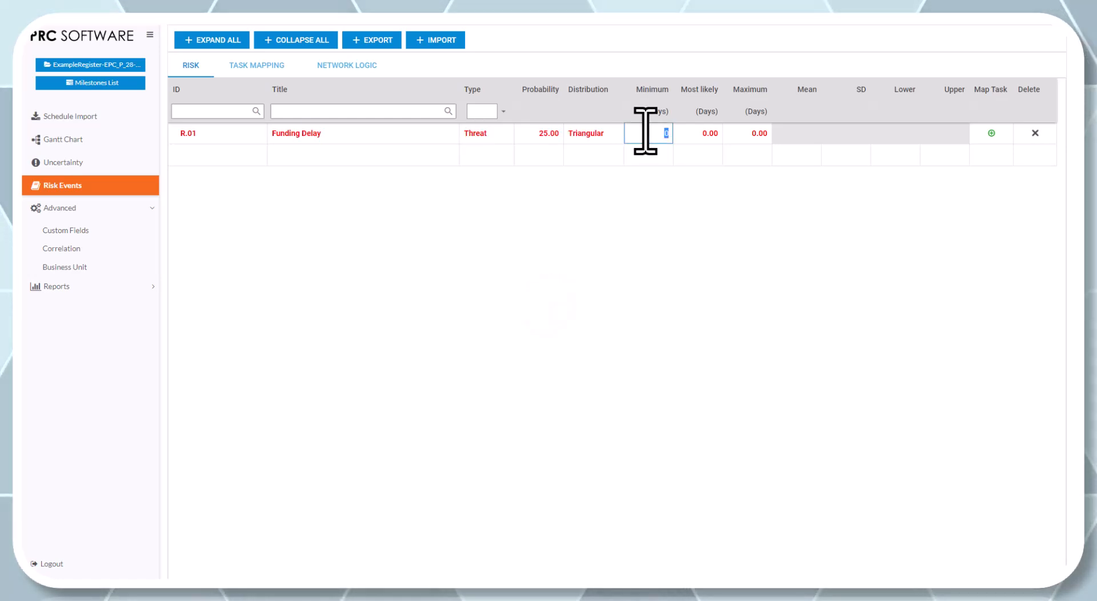
pyautogui.write('30')
pyautogui.click(712, 132)
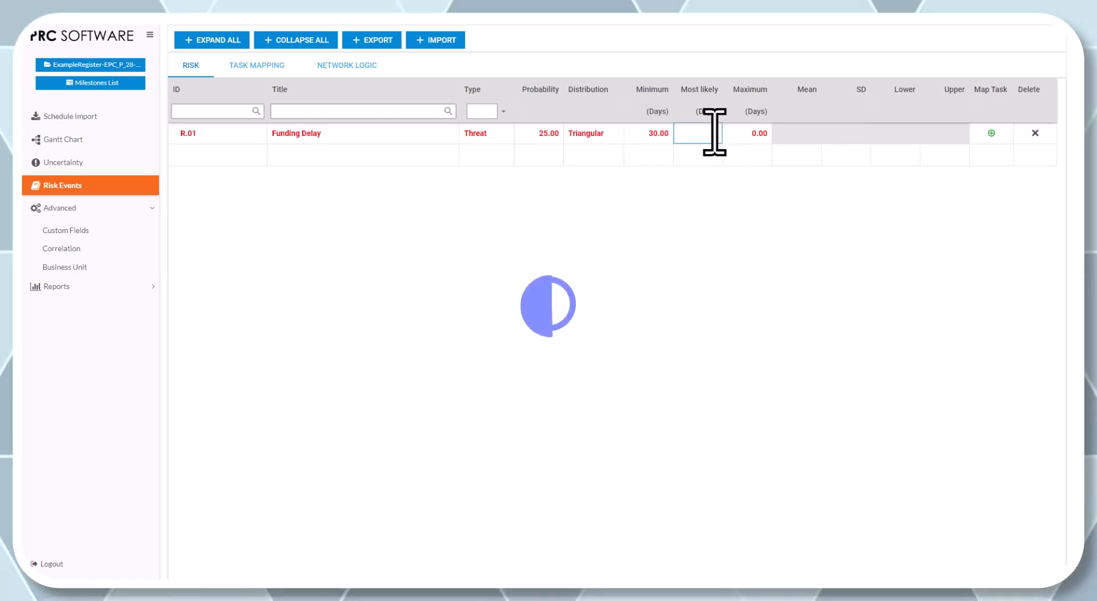
pyautogui.write('45')
pyautogui.click(738, 133)
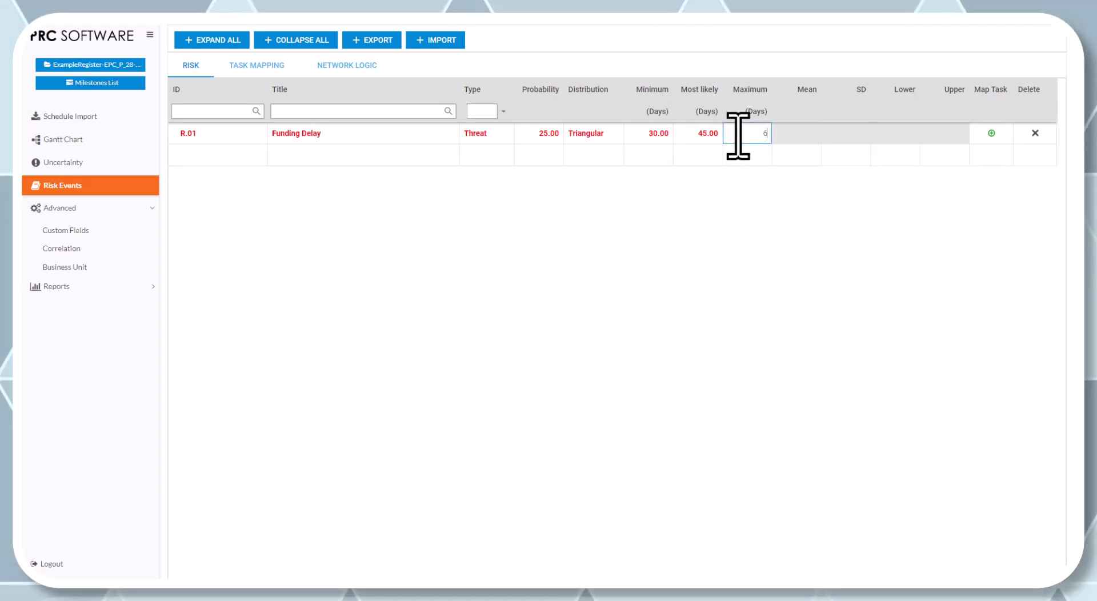
pyautogui.click(847, 137)
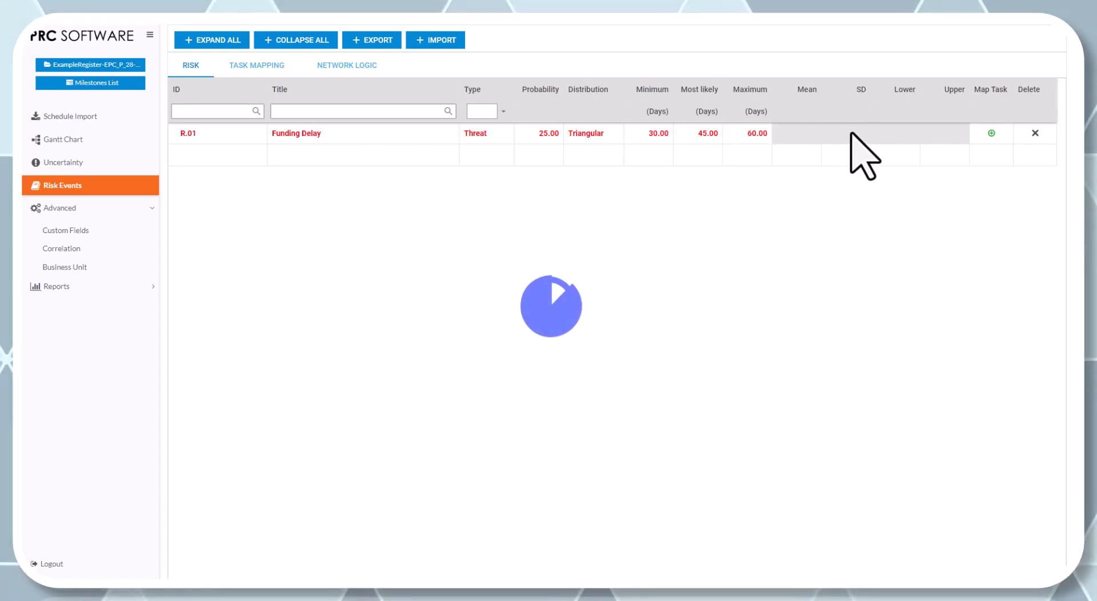
# - Set the Funding Delay risk's distribution to Trigen
pyautogui.click(592, 133)
pyautogui.click(594, 133)
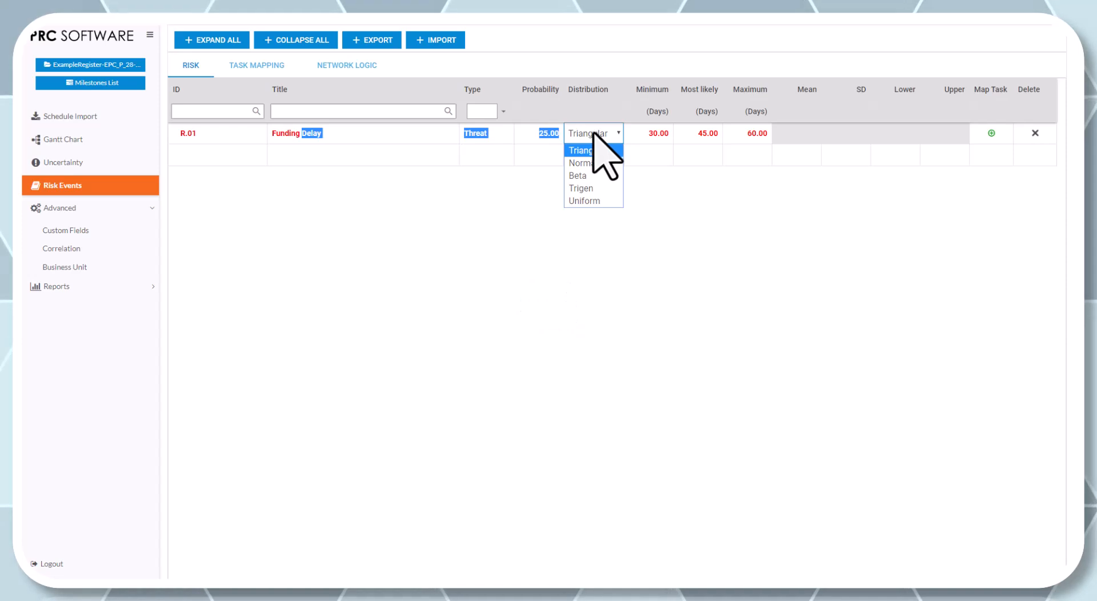
pyautogui.click(598, 189)
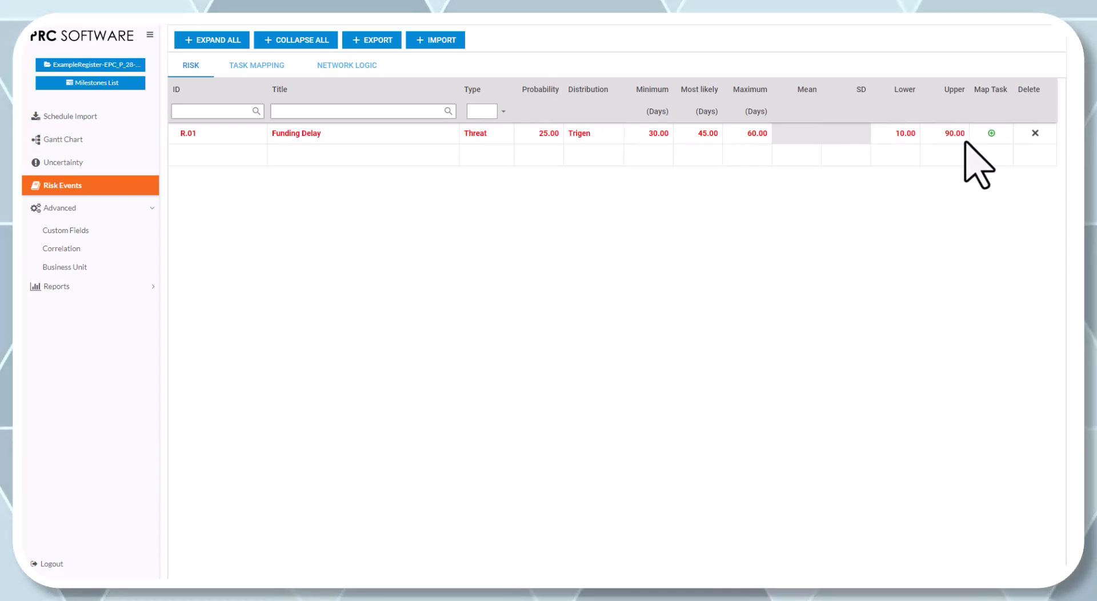
# - Return the Funding Delay risk's distribution to Triangular
pyautogui.click(595, 137)
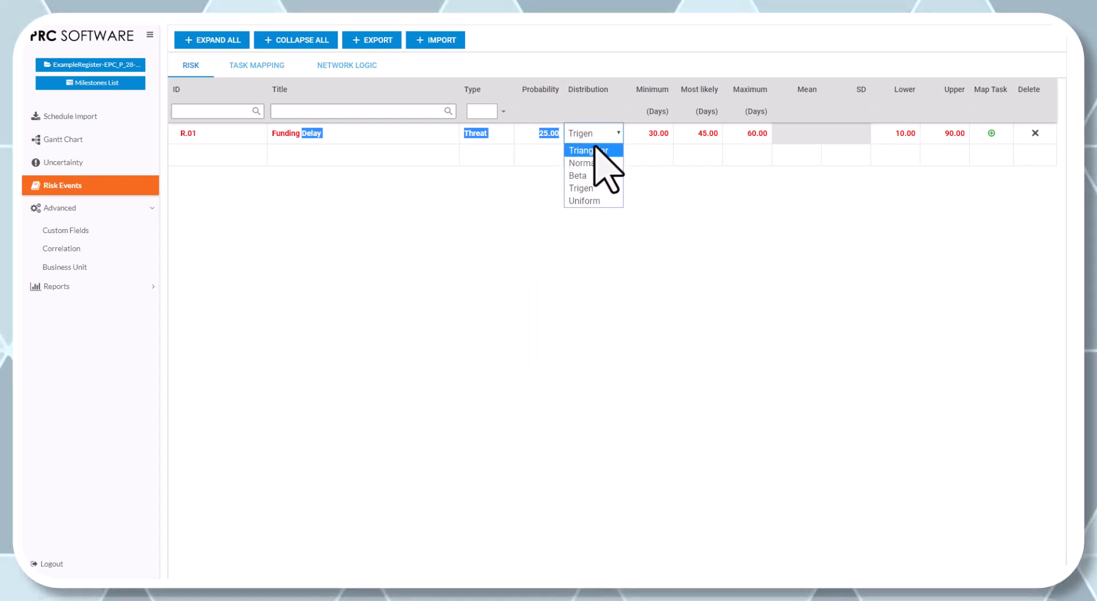
pyautogui.click(595, 142)
pyautogui.click(594, 136)
pyautogui.click(594, 136)
pyautogui.click(595, 136)
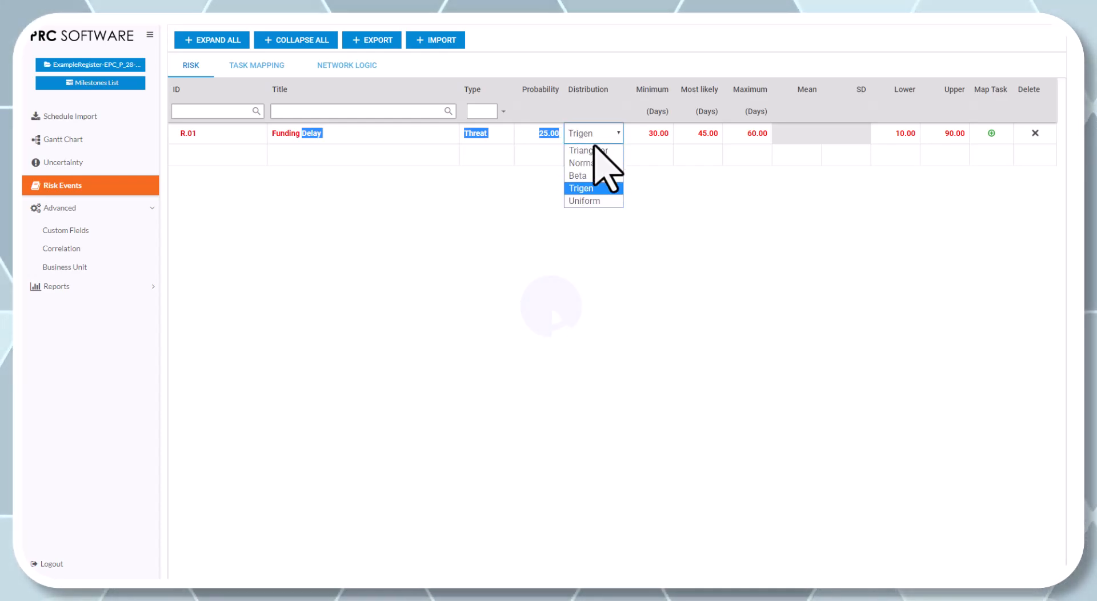
pyautogui.click(594, 146)
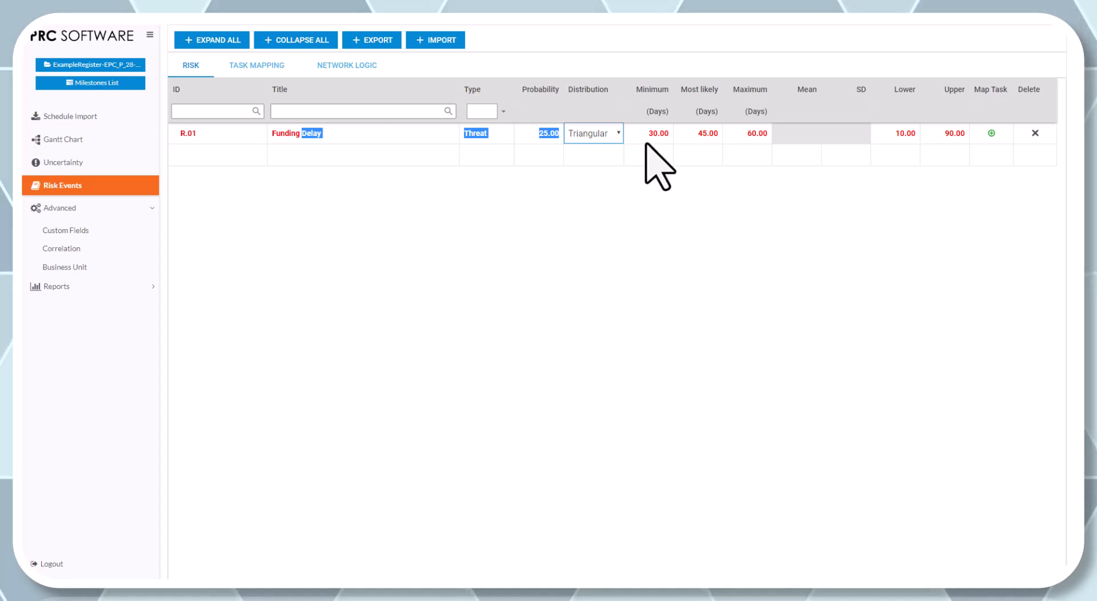
pyautogui.click(806, 142)
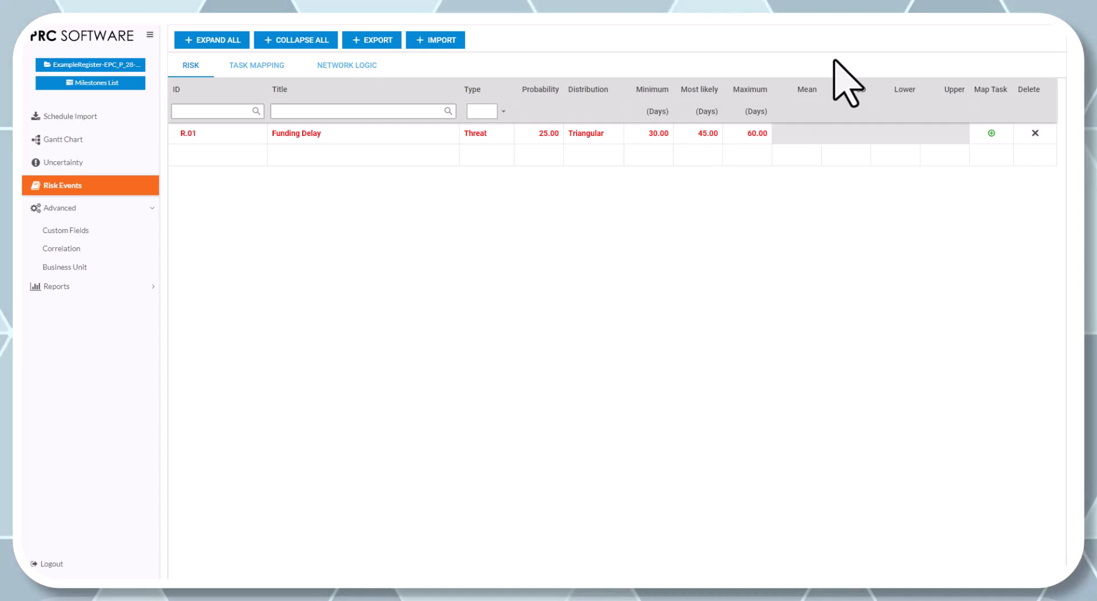
# - Map the Funding Delay risk to task A170, Procure 3rd party contractors
pyautogui.click(992, 133)
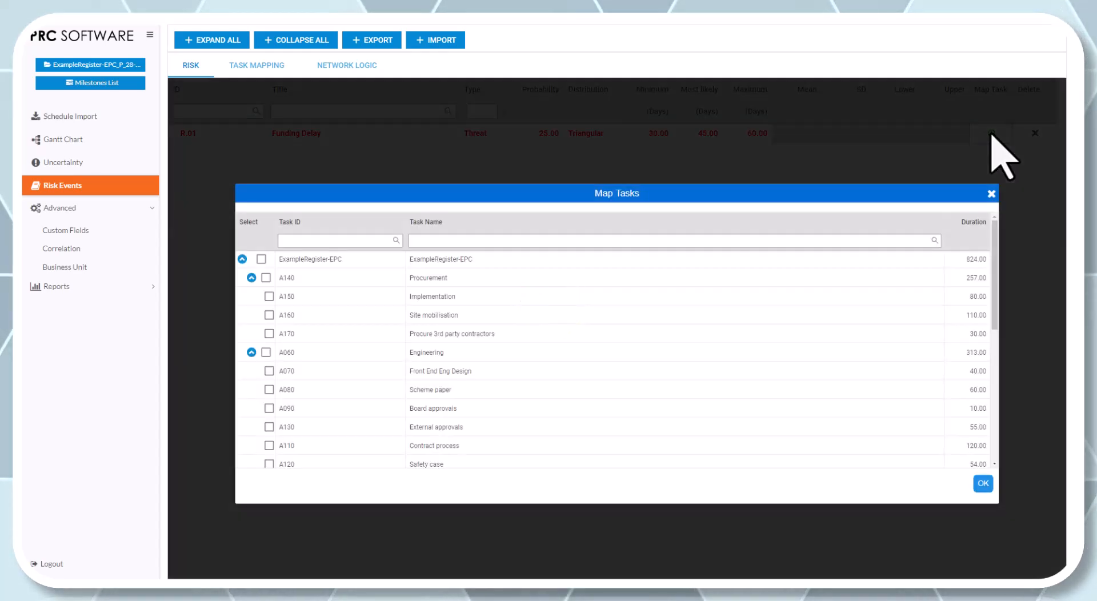
pyautogui.click(992, 195)
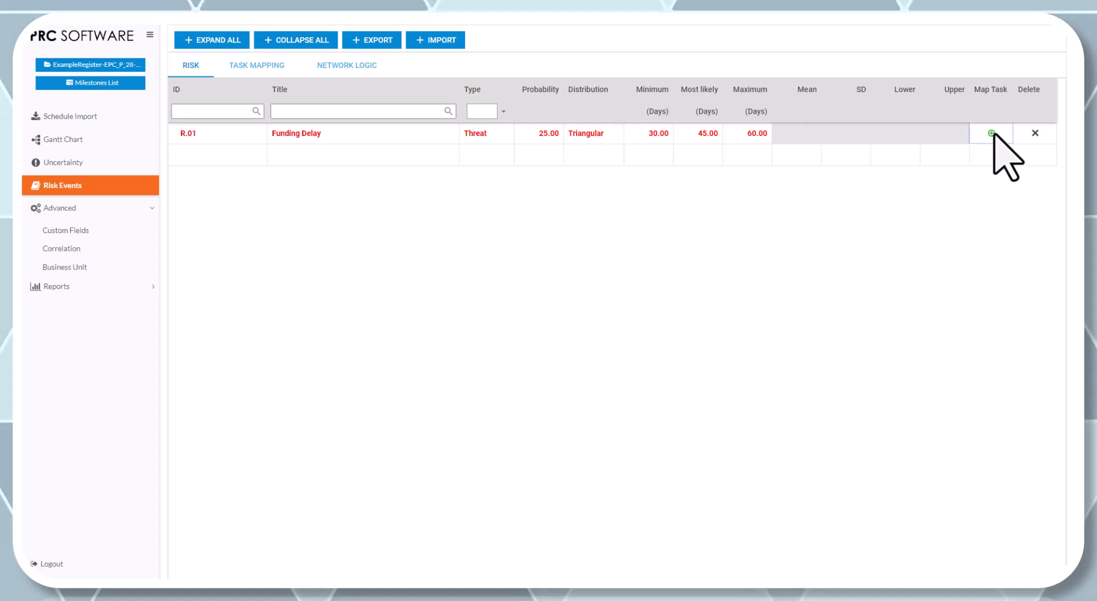
pyautogui.click(992, 133)
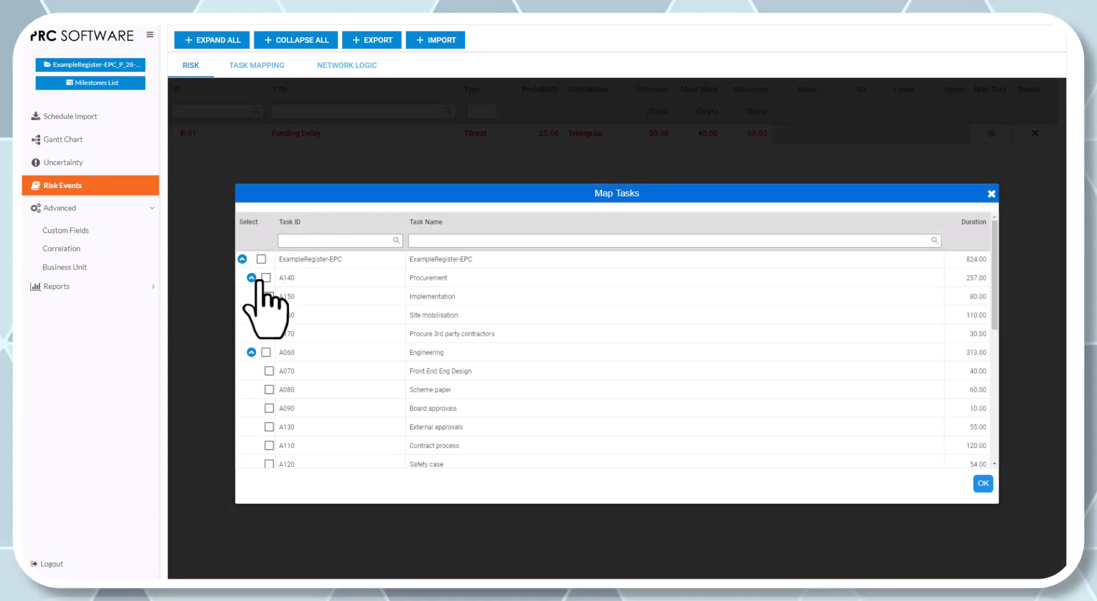
pyautogui.click(269, 334)
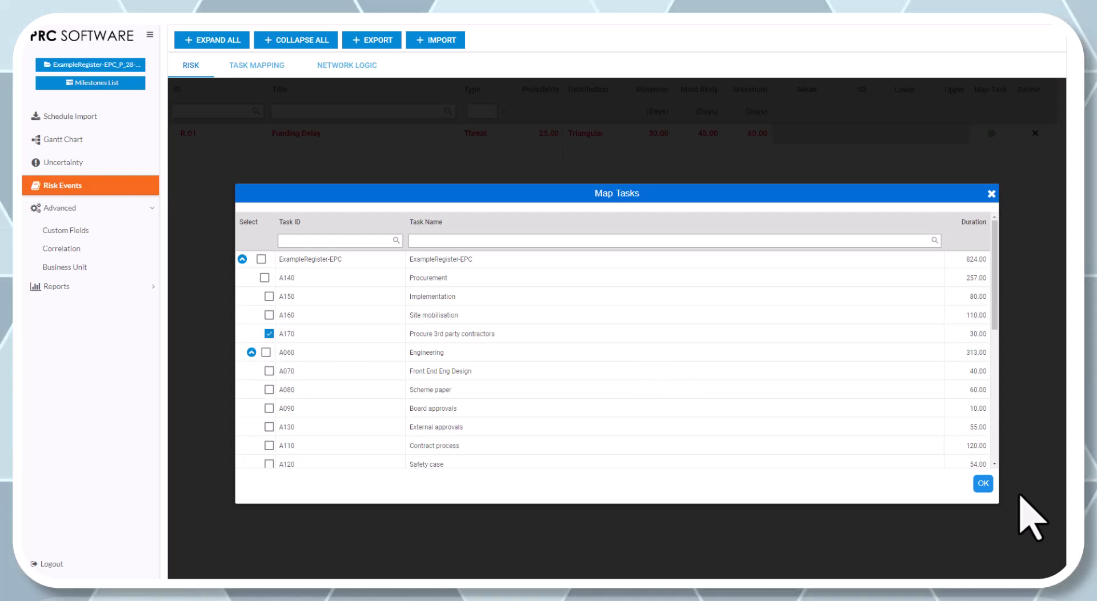
pyautogui.click(984, 483)
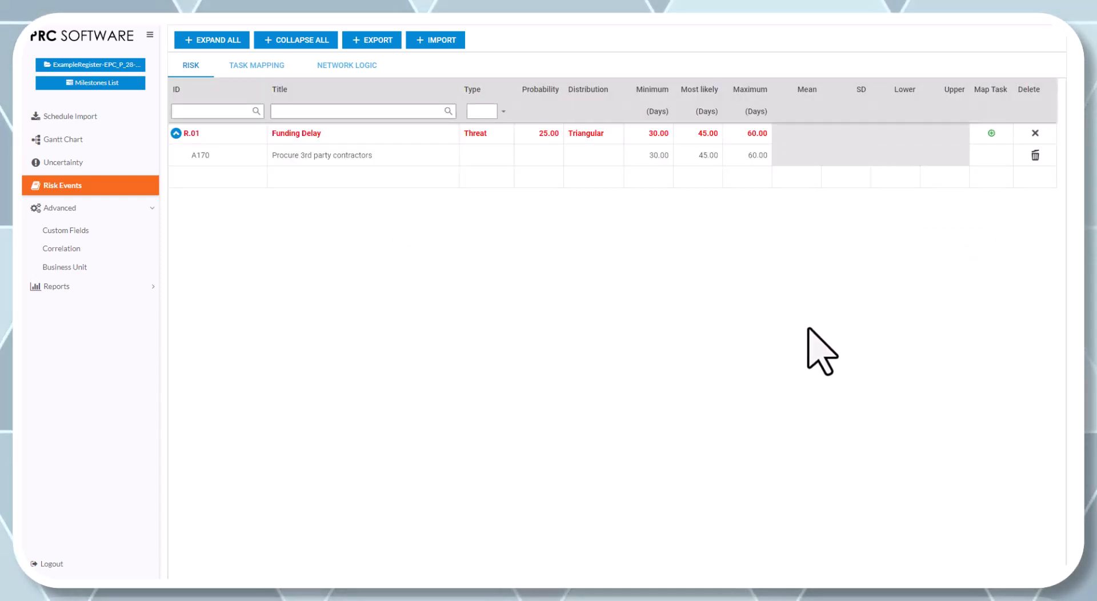
# - Examine how the Funding Delay risk links to task A170 in the network logic and the Gantt chart
pyautogui.click(326, 63)
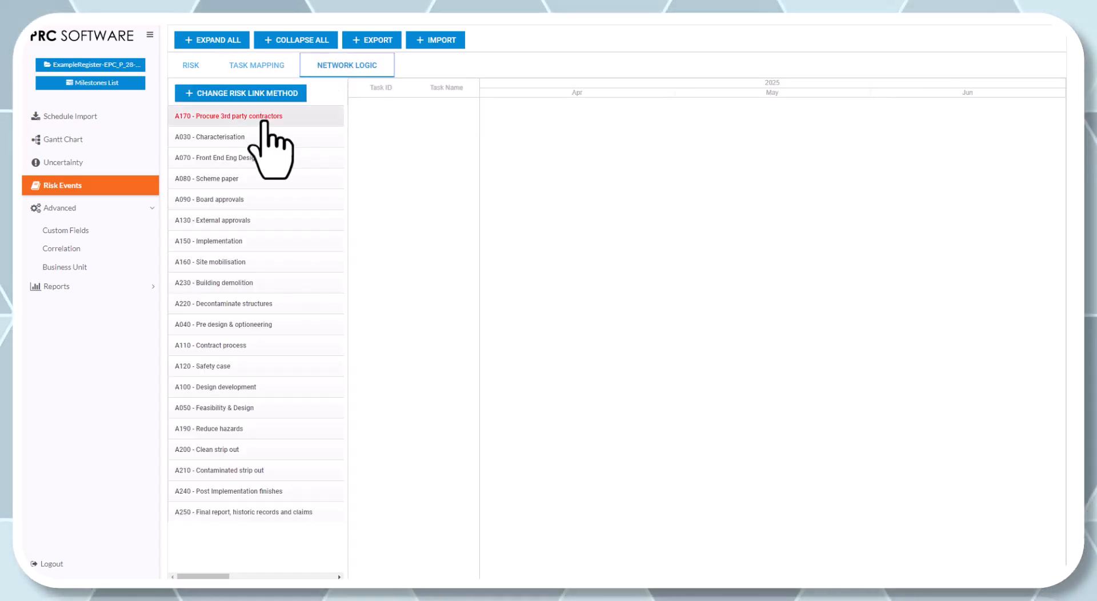
pyautogui.click(264, 118)
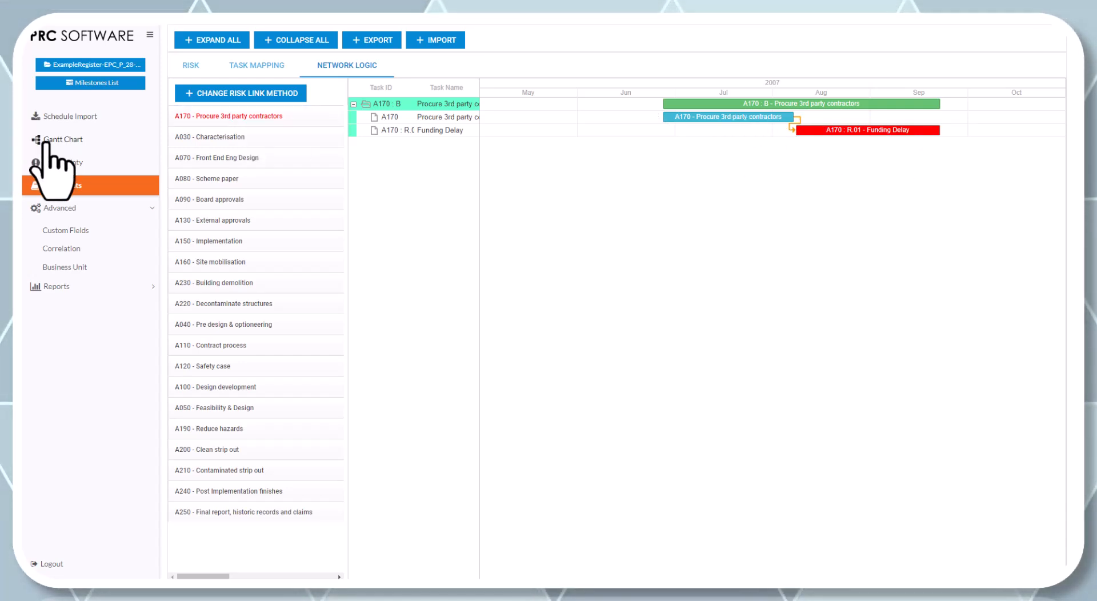
pyautogui.click(45, 141)
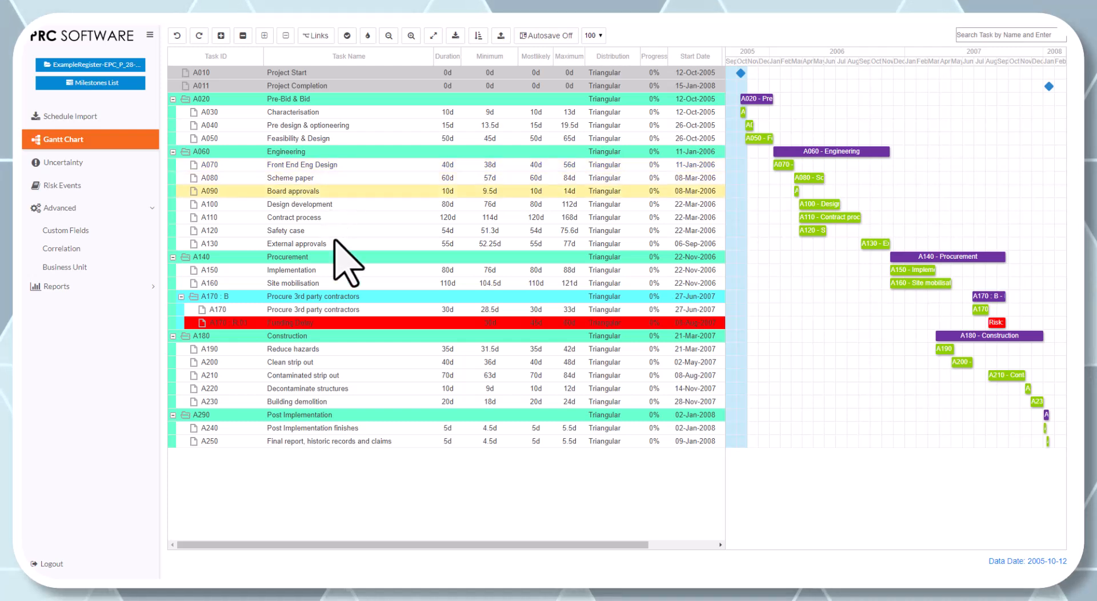
pyautogui.click(617, 323)
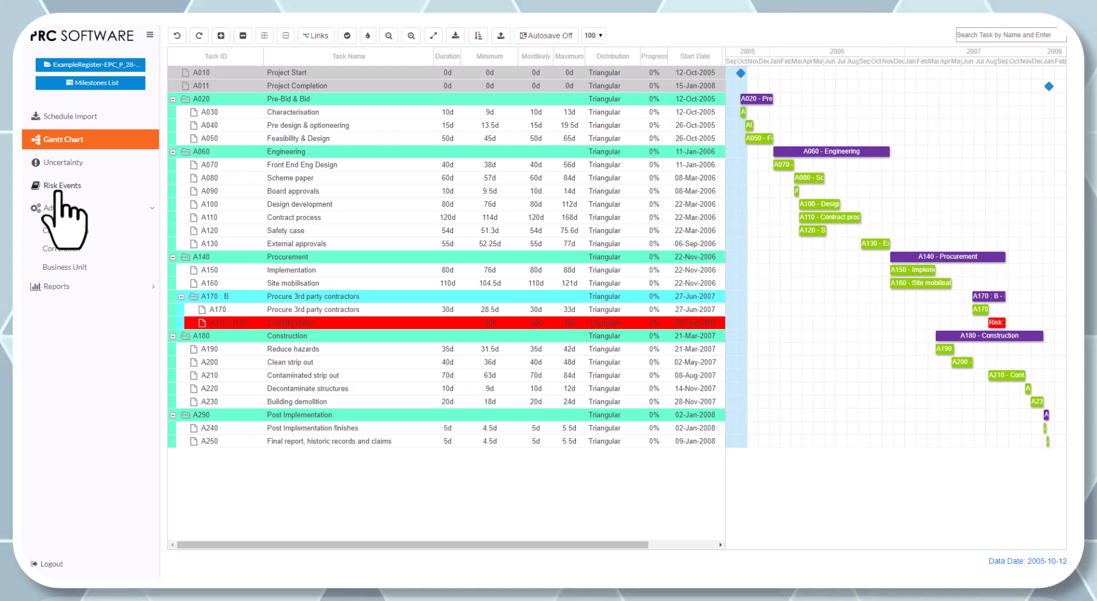
# - Map the Funding Delay risk to task A160, Site mobilisation, as well
pyautogui.click(59, 186)
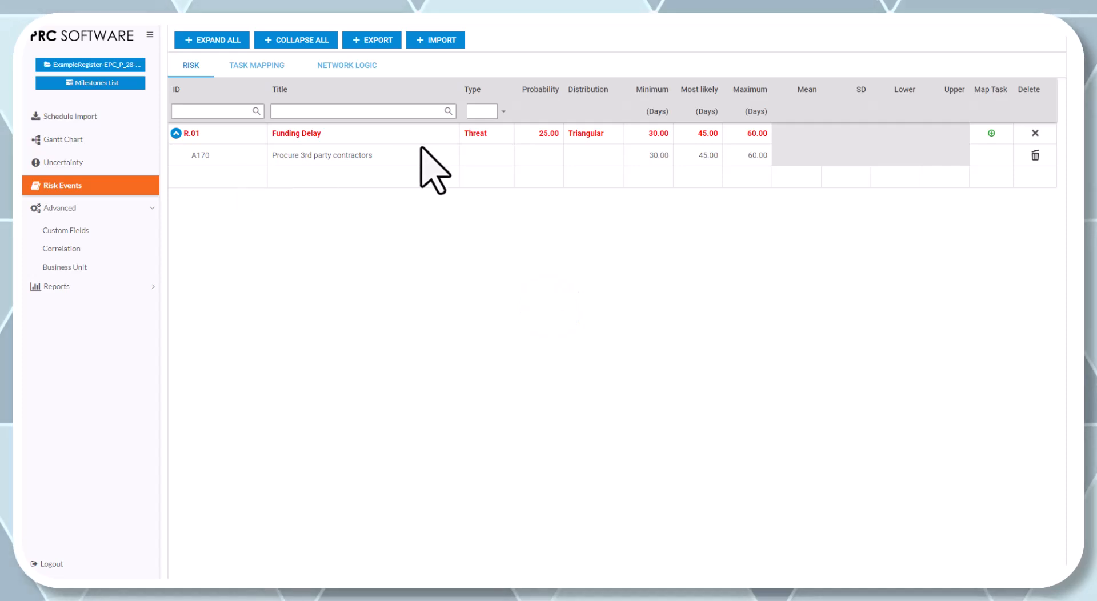
pyautogui.click(994, 134)
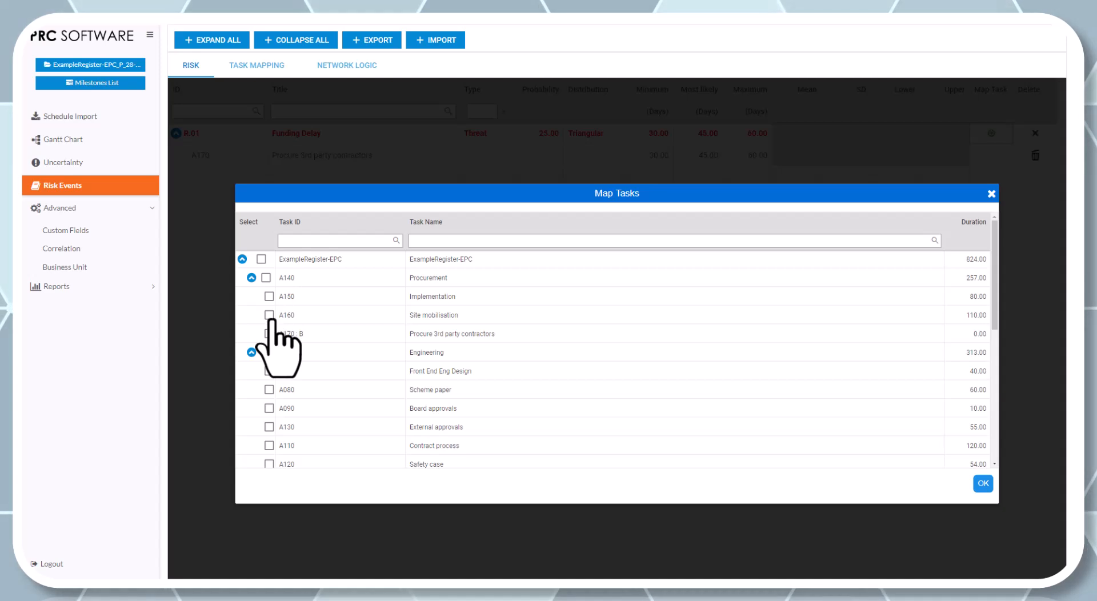
pyautogui.click(268, 315)
pyautogui.click(983, 484)
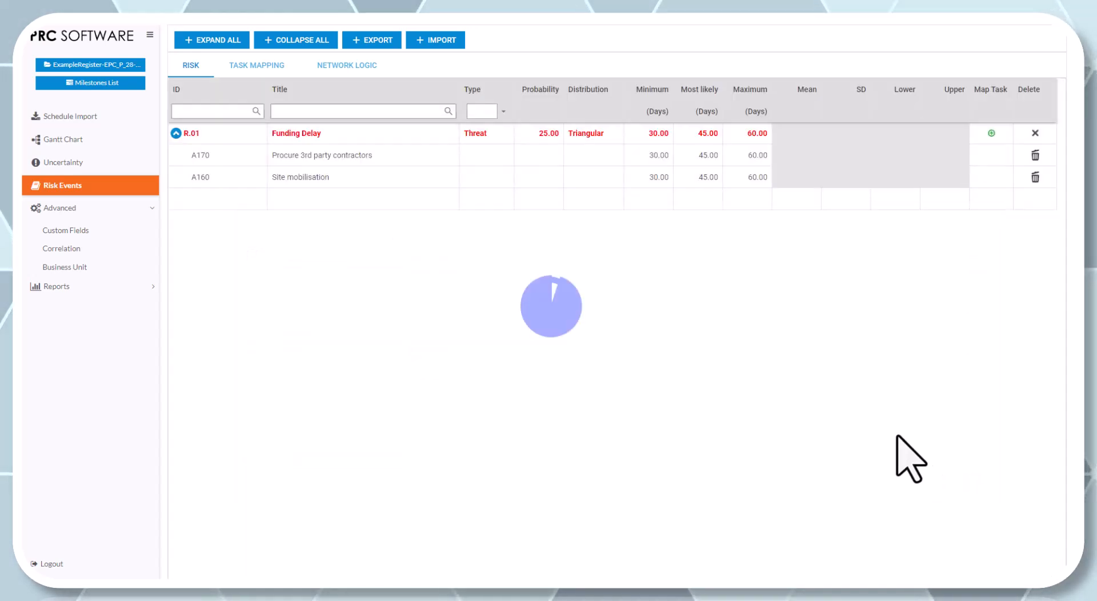
# - Set the Site mobilisation mapping's impacts under Funding Delay to minimum 10, most likely 20 and maximum 30 days
pyautogui.click(662, 177)
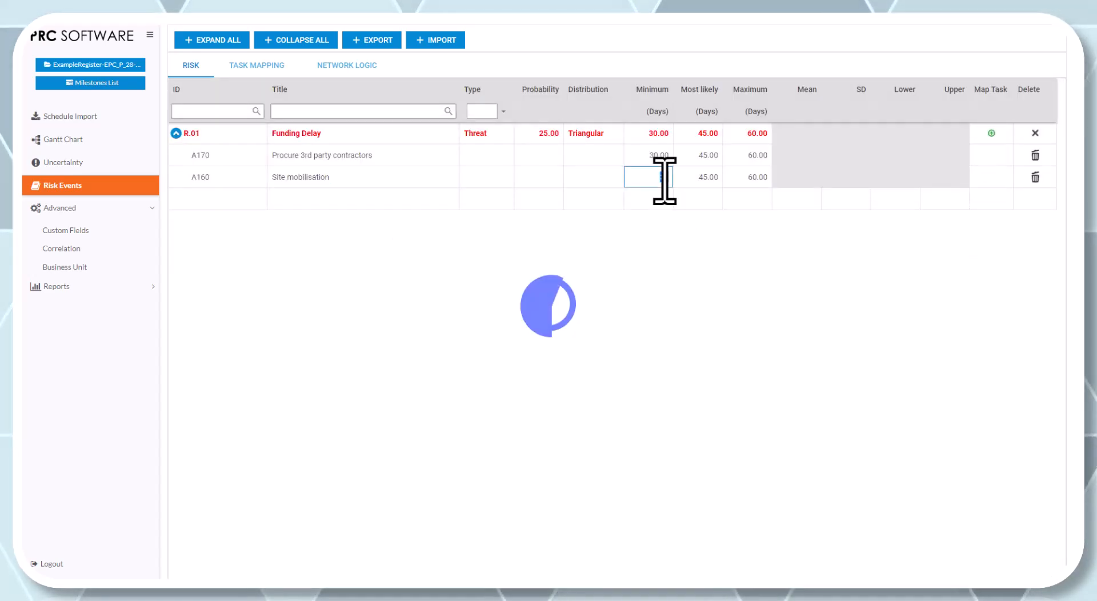
pyautogui.write('10')
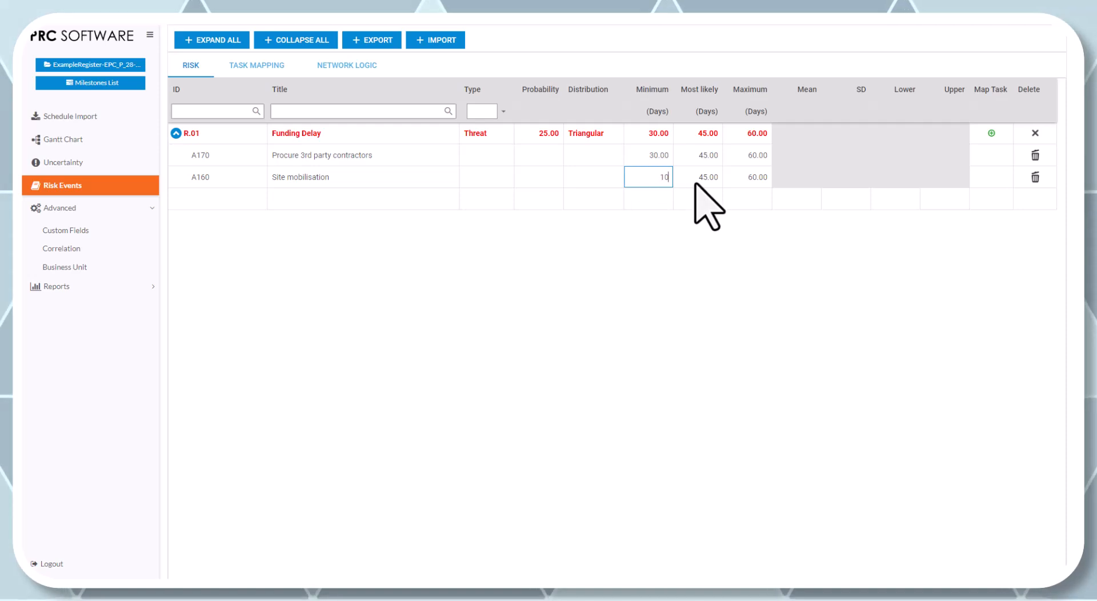
pyautogui.click(700, 182)
pyautogui.doubleClick(700, 182)
pyautogui.click(696, 180)
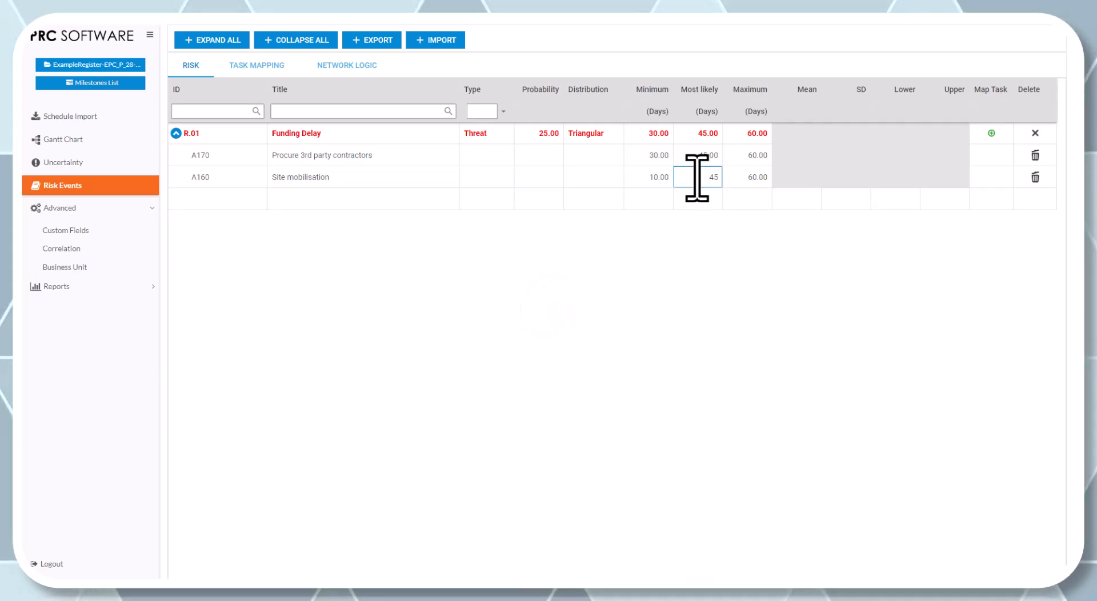
pyautogui.write('20')
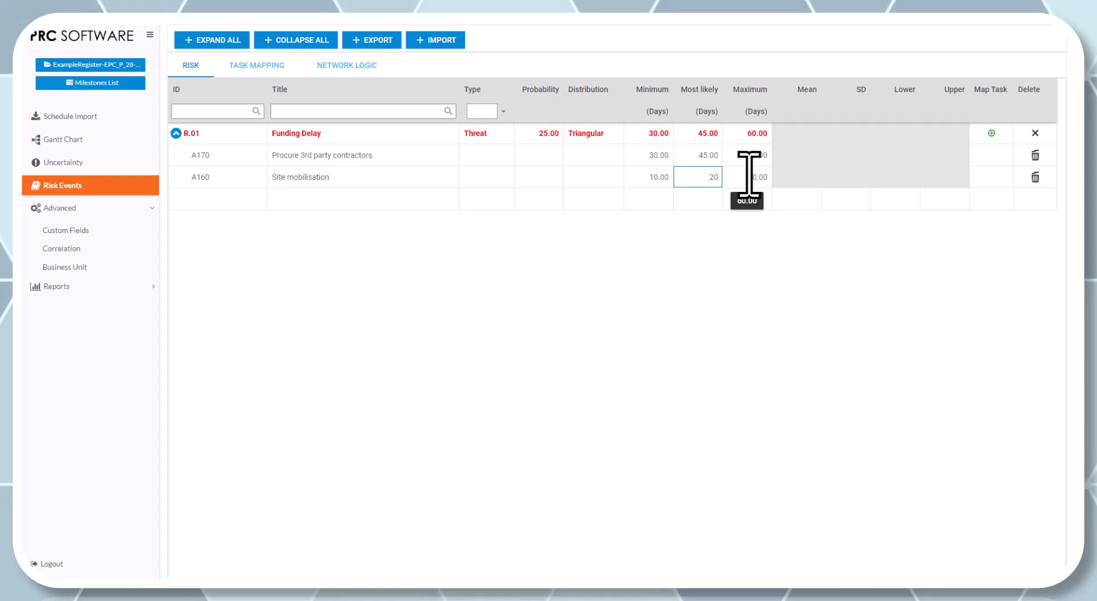
pyautogui.click(749, 177)
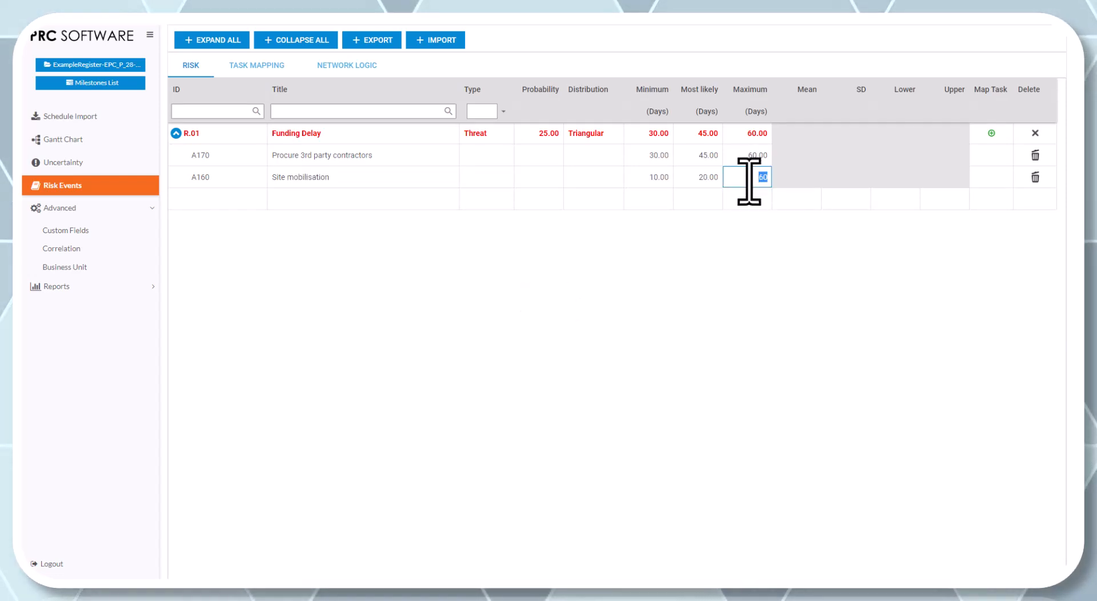
pyautogui.write('30')
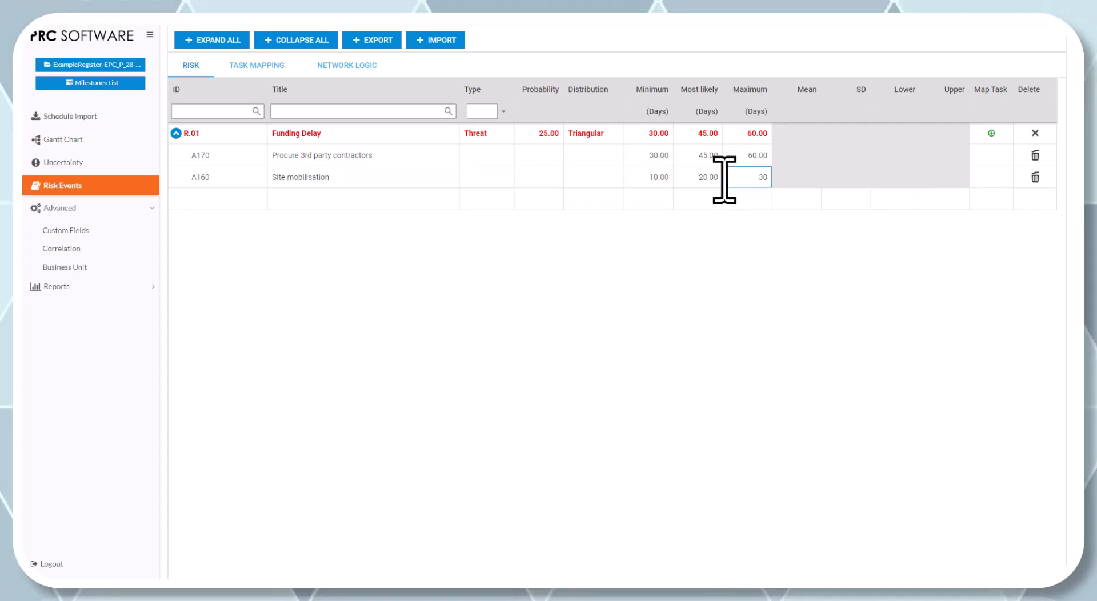
pyautogui.press('Return')
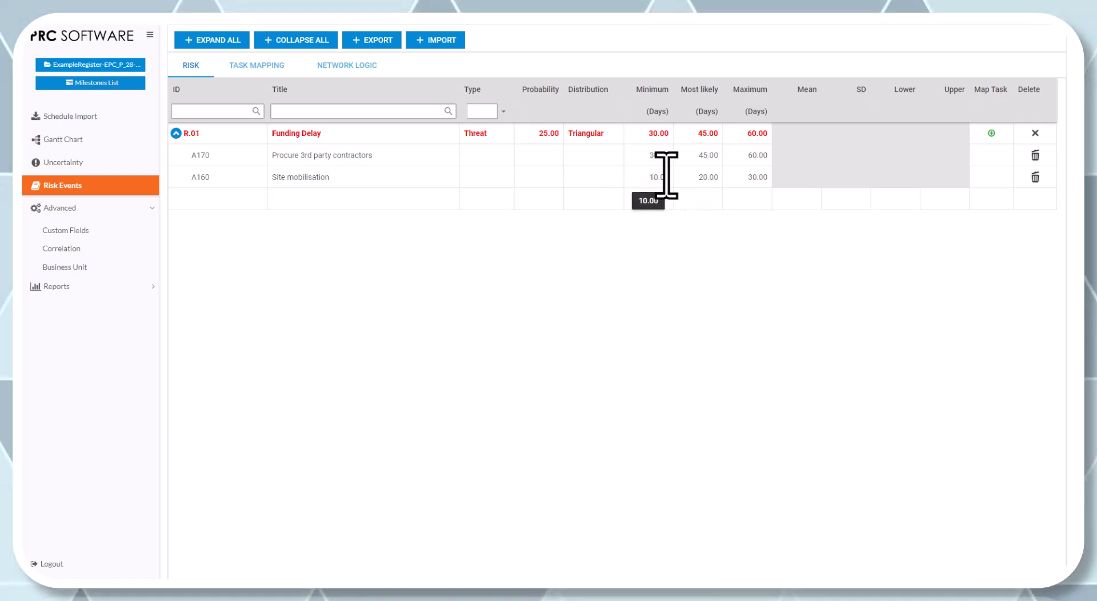
# - Delete the Funding Delay risk's mapping to task A160, Site mobilisation
pyautogui.click(1034, 176)
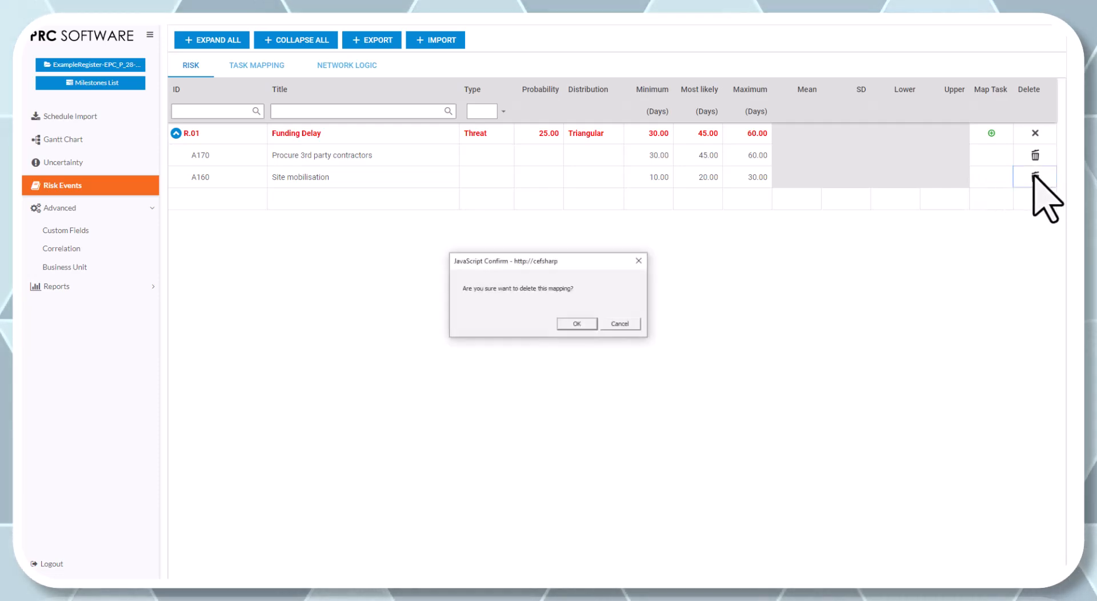
pyautogui.click(589, 322)
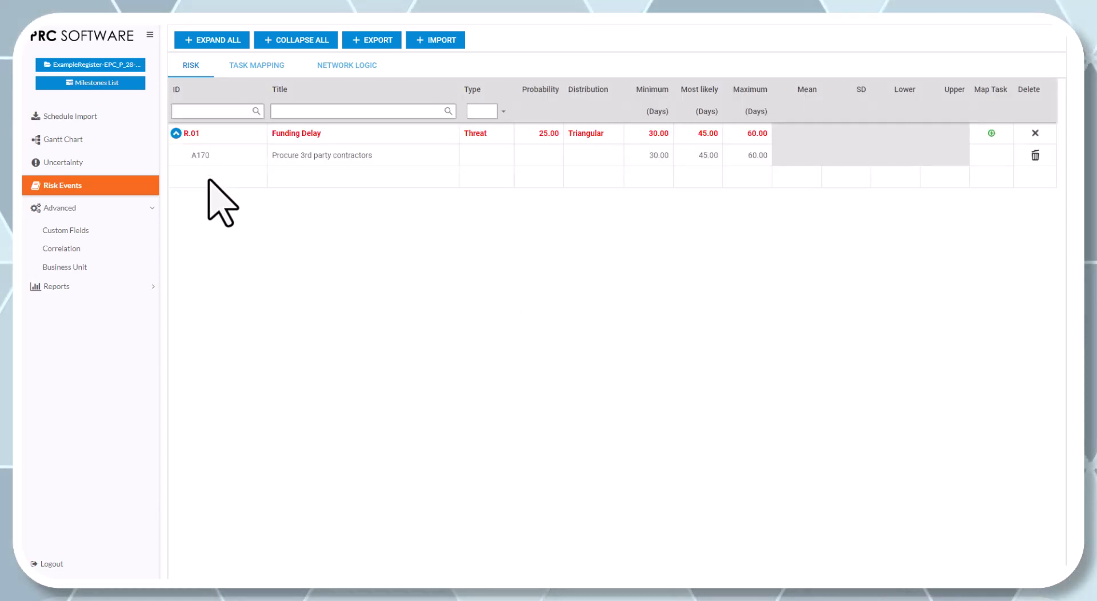
# - Add a second risk event with ID R.02 and the title "Vendor goes bust"
pyautogui.click(209, 179)
pyautogui.write('R')
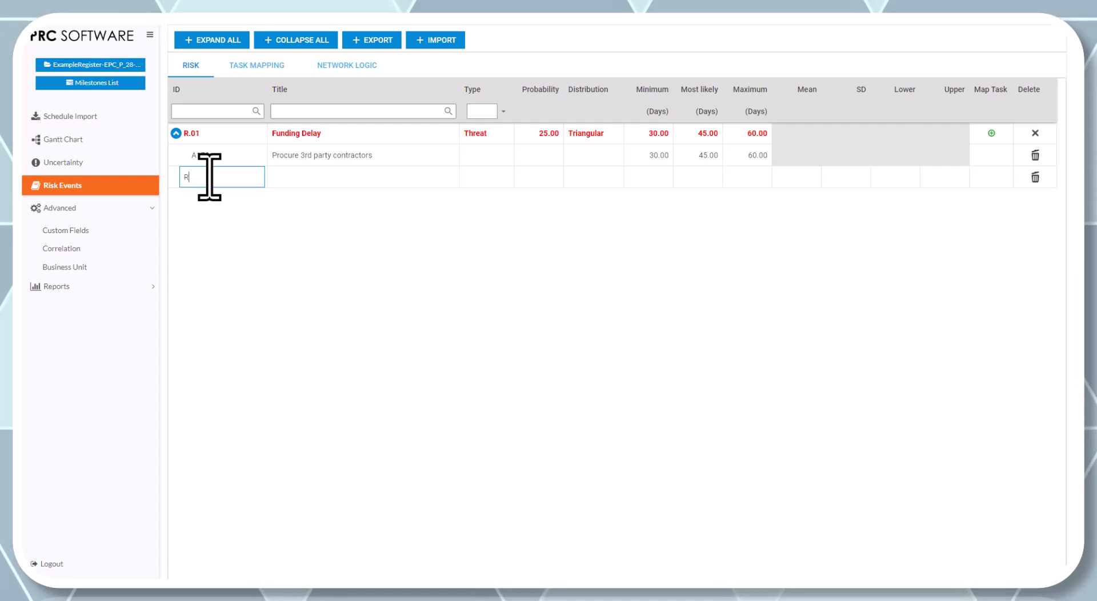
pyautogui.write('.02')
pyautogui.press('Return')
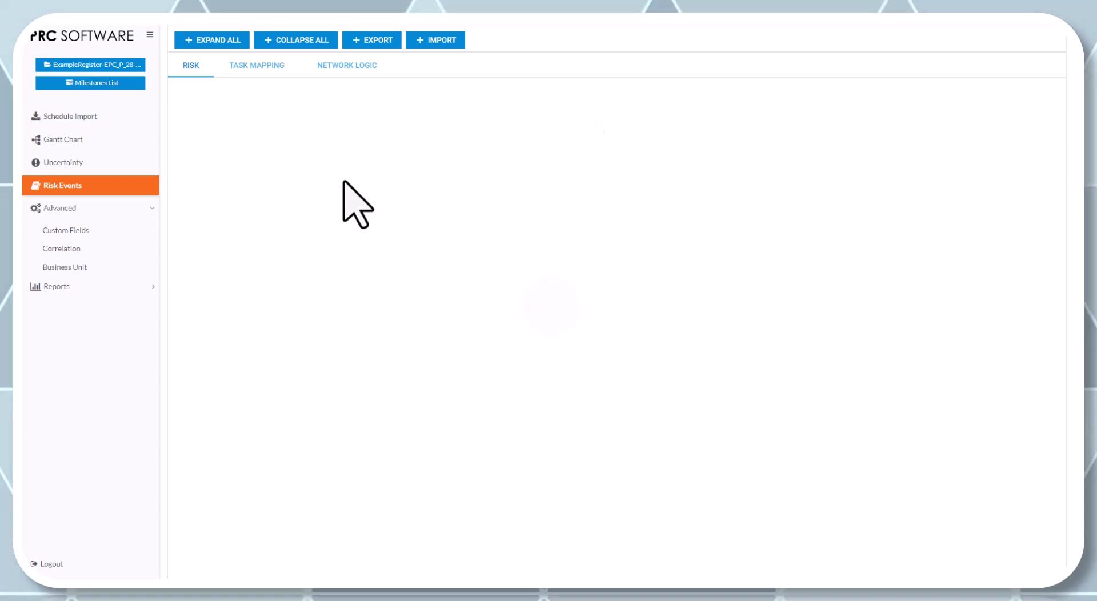
pyautogui.click(346, 176)
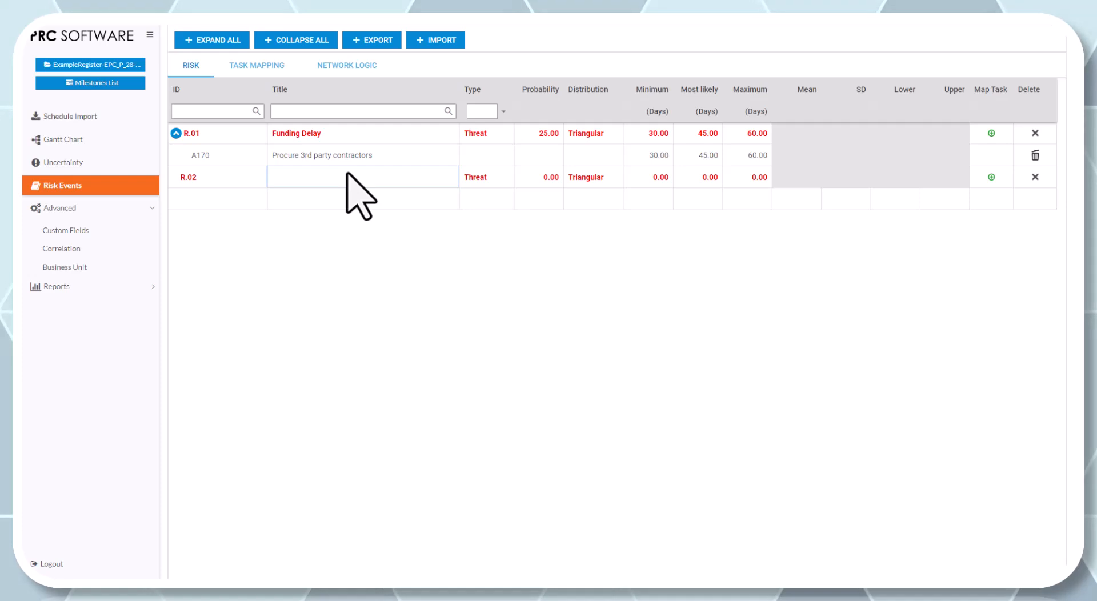
pyautogui.write('Ve')
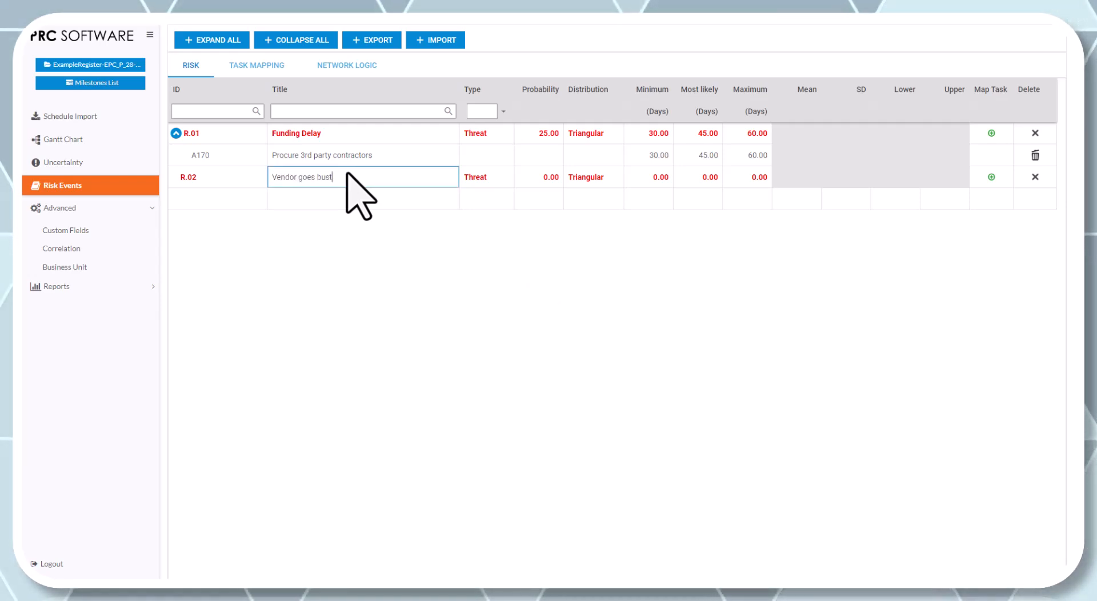
pyautogui.write('ndor goes bust')
# - Give the Vendor goes bust risk a probability of 10 and impacts of 30 days minimum, 60 most likely and 90 maximum
pyautogui.click(534, 178)
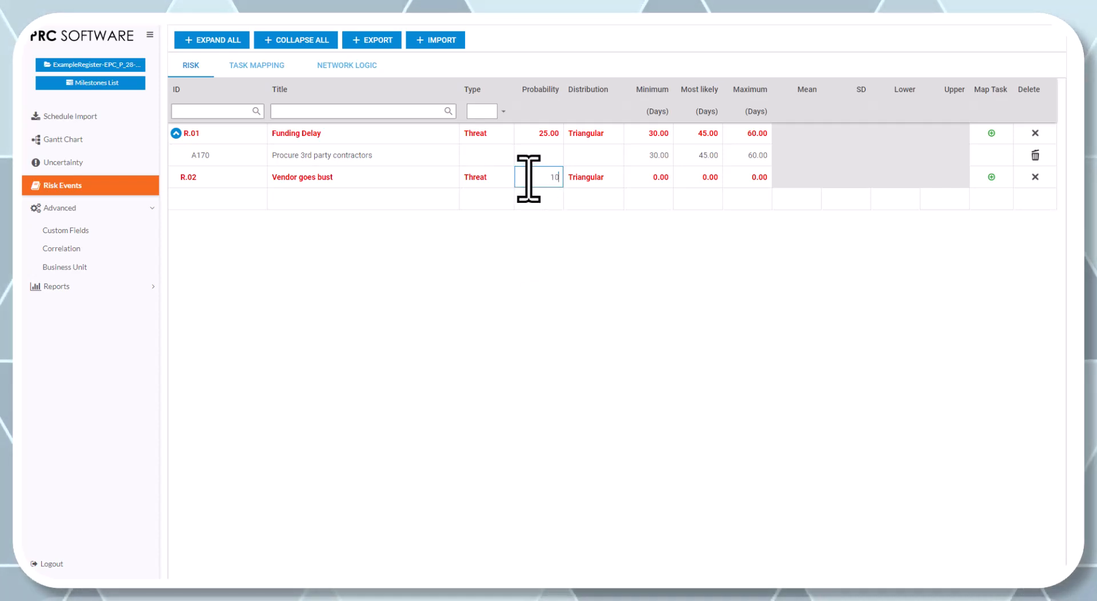
pyautogui.click(656, 174)
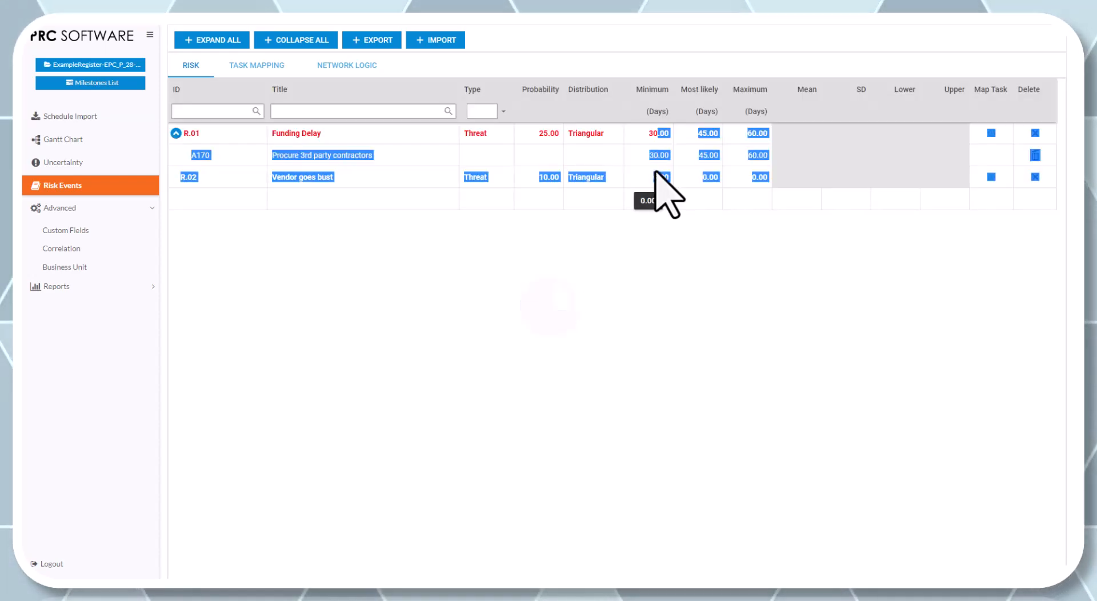
pyautogui.click(658, 180)
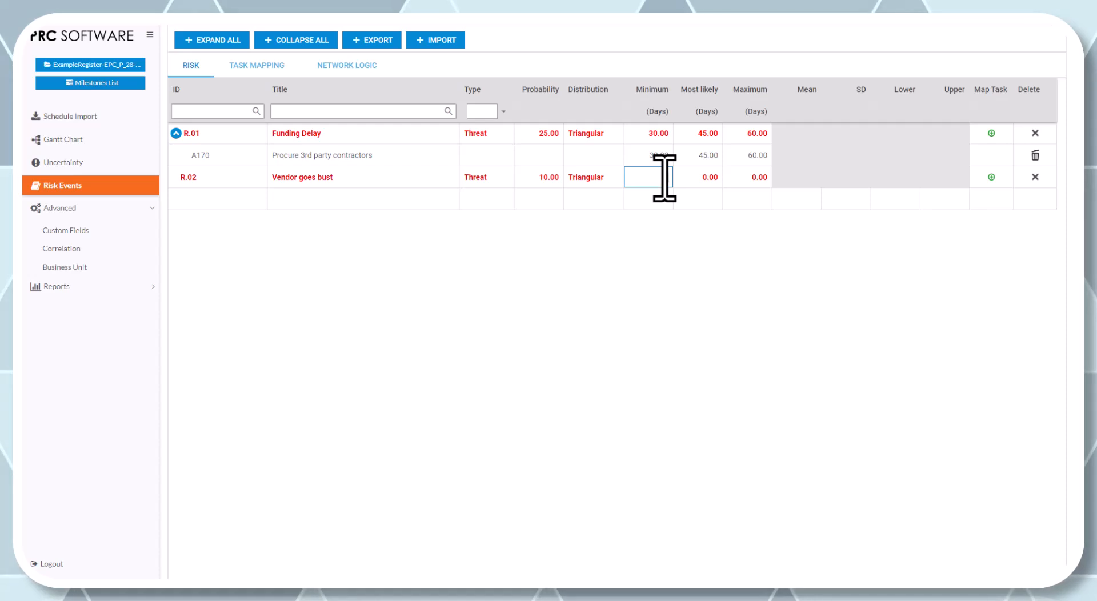
pyautogui.write('30')
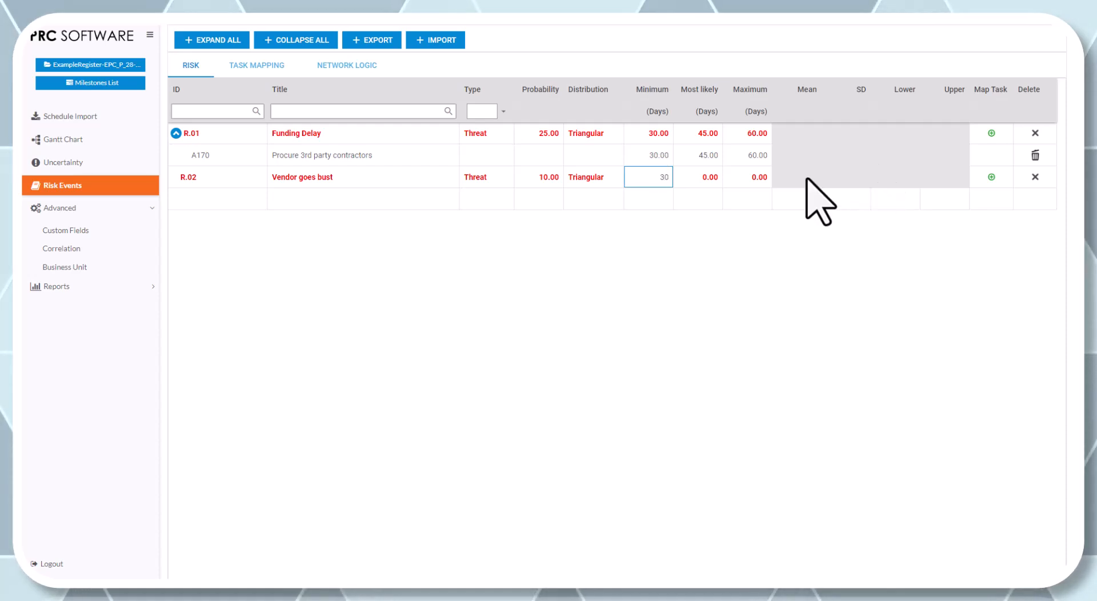
pyautogui.press('Return')
pyautogui.click(747, 177)
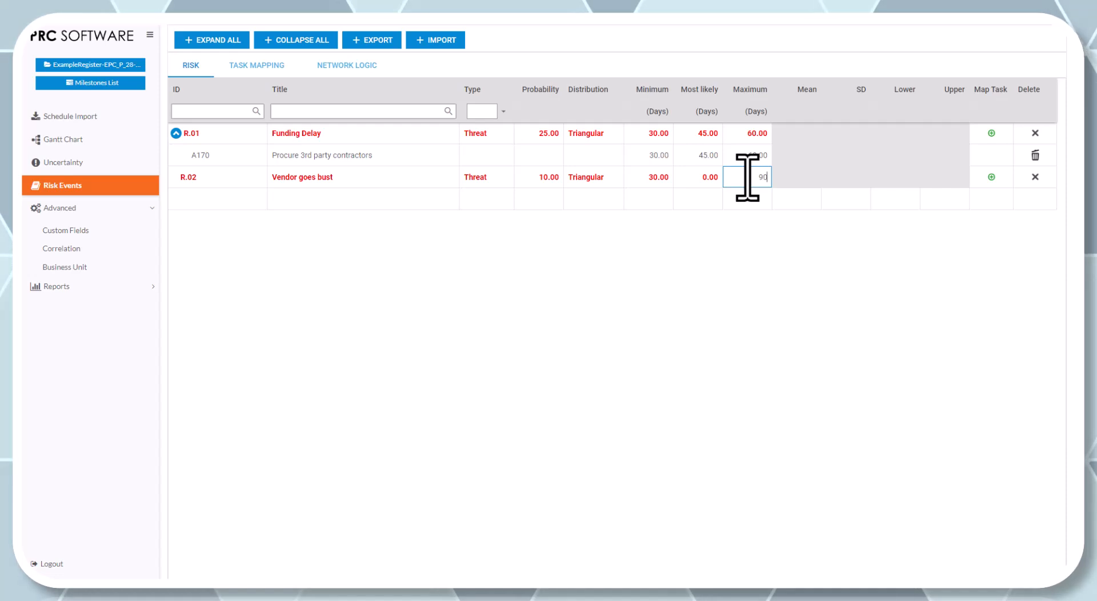
pyautogui.write('90')
pyautogui.press('Return')
pyautogui.click(697, 176)
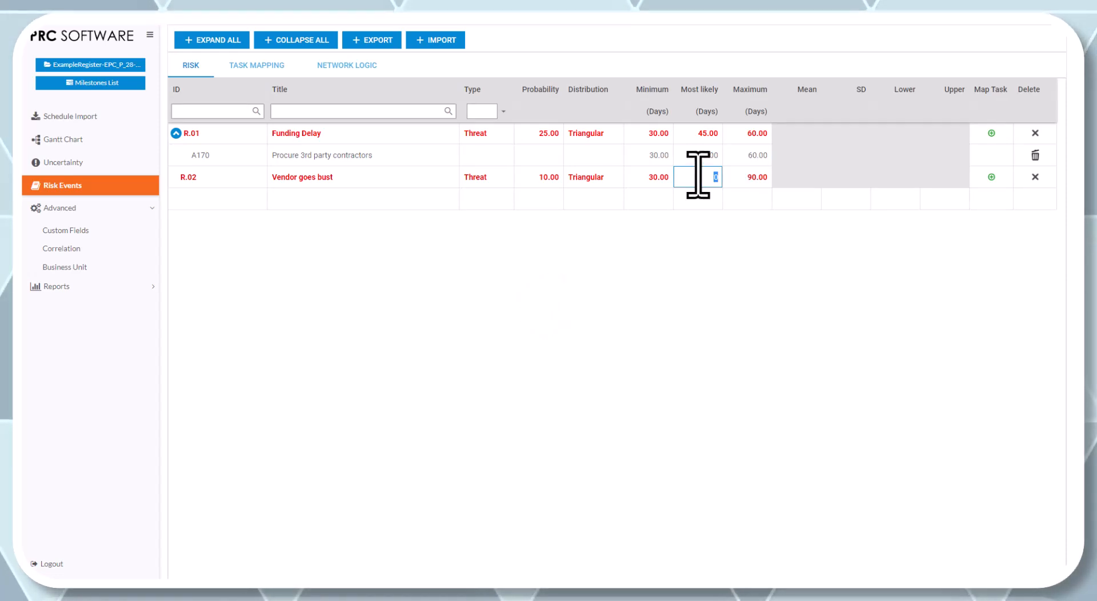
pyautogui.write('60')
pyautogui.press('Return')
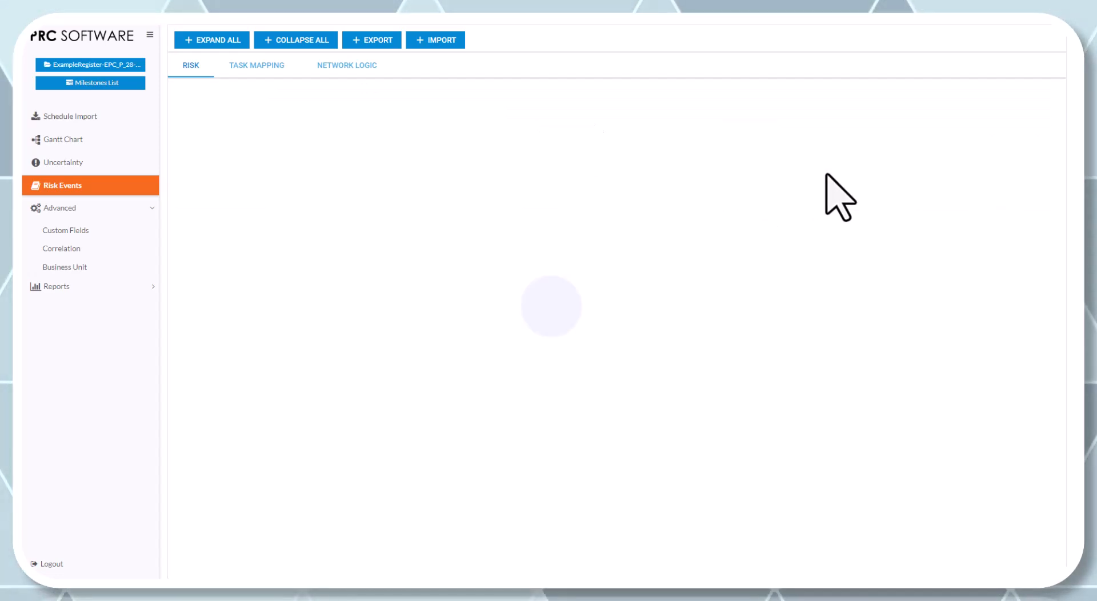
# - Map the Vendor goes bust risk to task A170, Procure 3rd party contractors
pyautogui.click(330, 184)
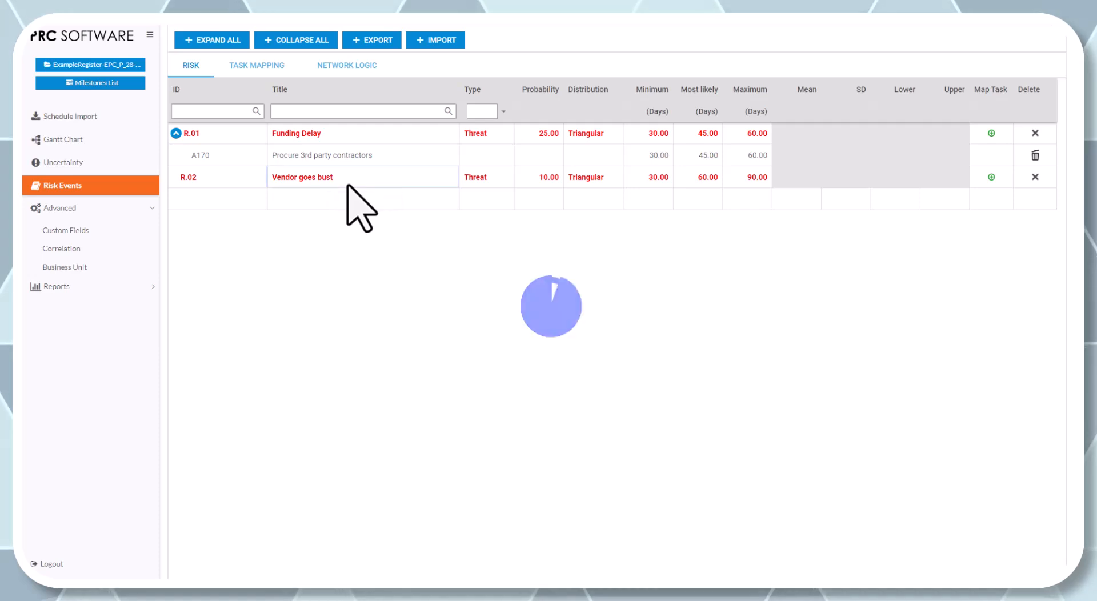
pyautogui.click(992, 176)
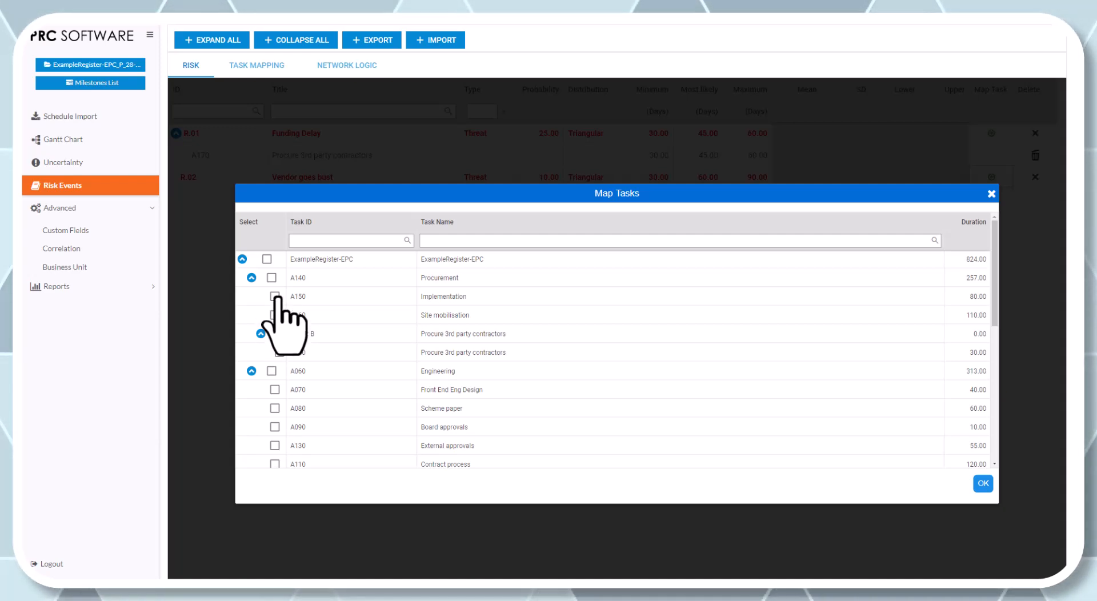
pyautogui.click(274, 340)
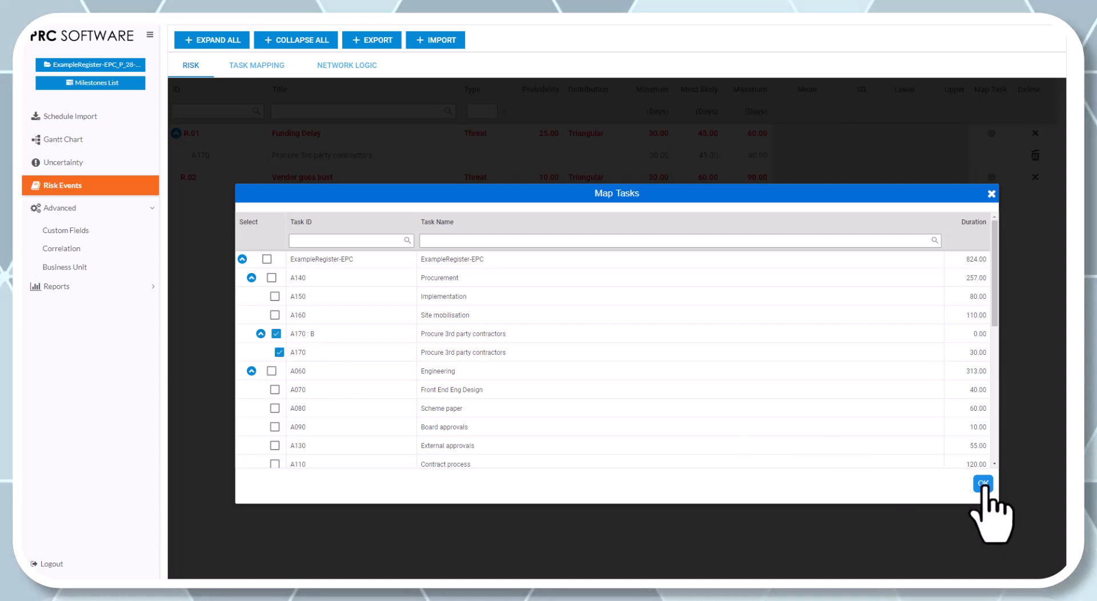
pyautogui.click(983, 483)
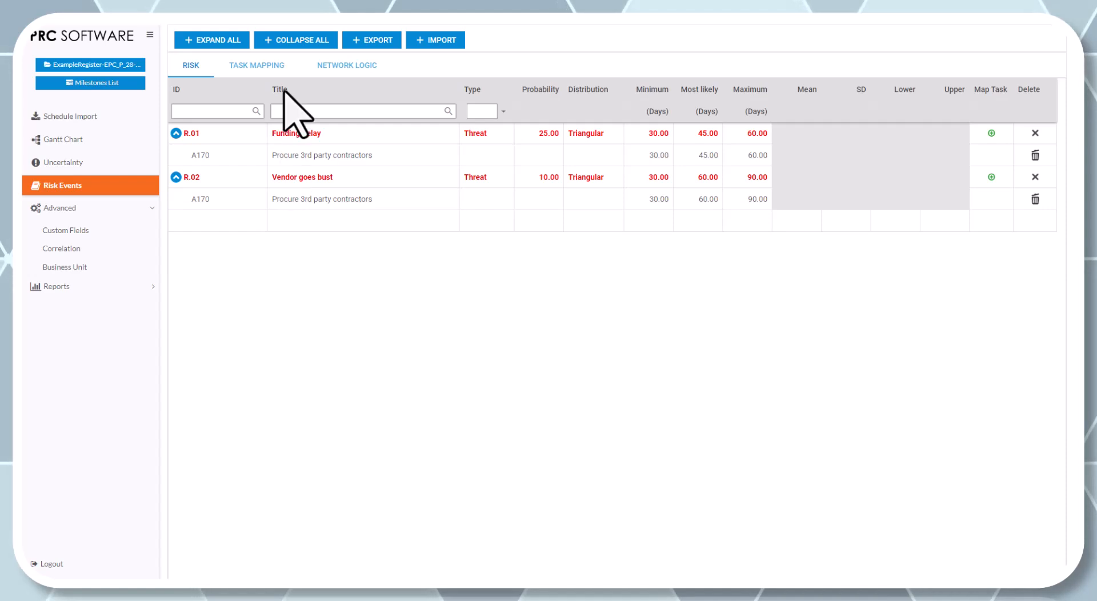
# - Review the risks mapped to each task and check which further risks can be mapped to task A170
pyautogui.click(289, 66)
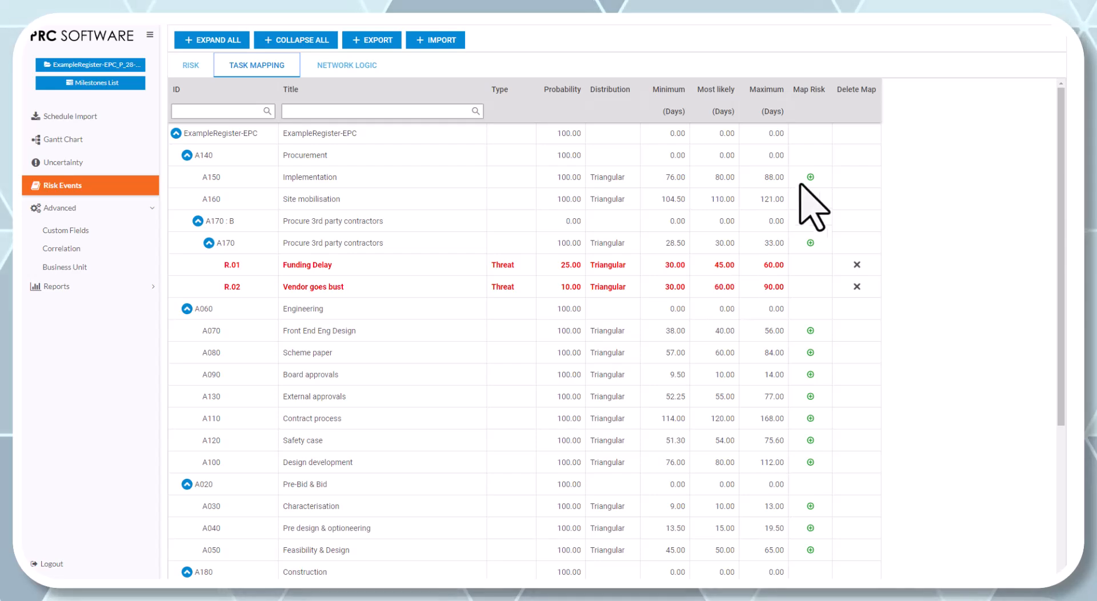
pyautogui.click(811, 244)
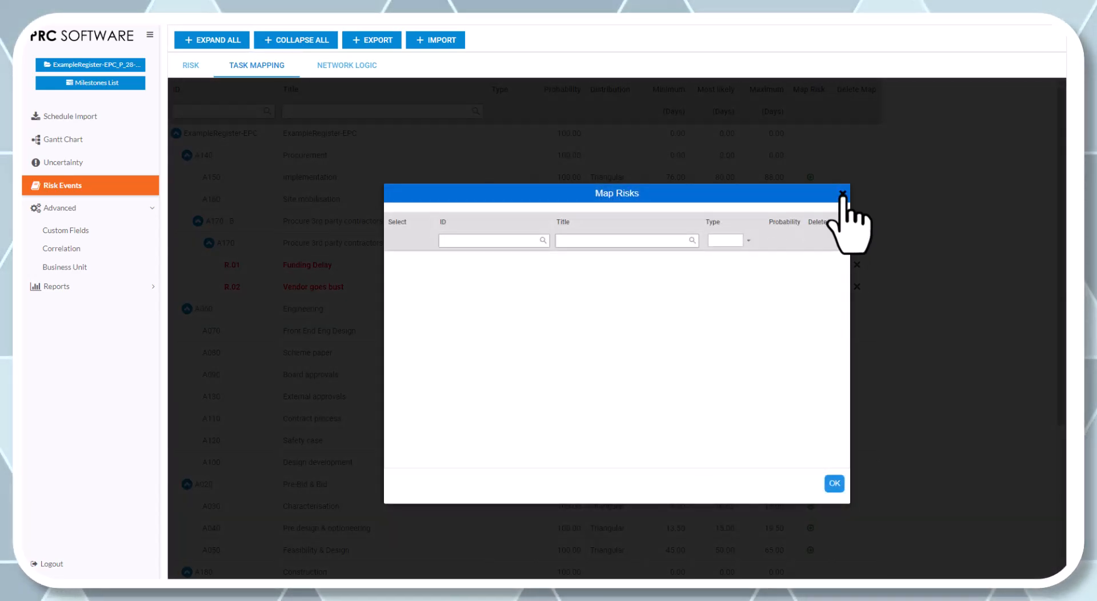
pyautogui.click(842, 194)
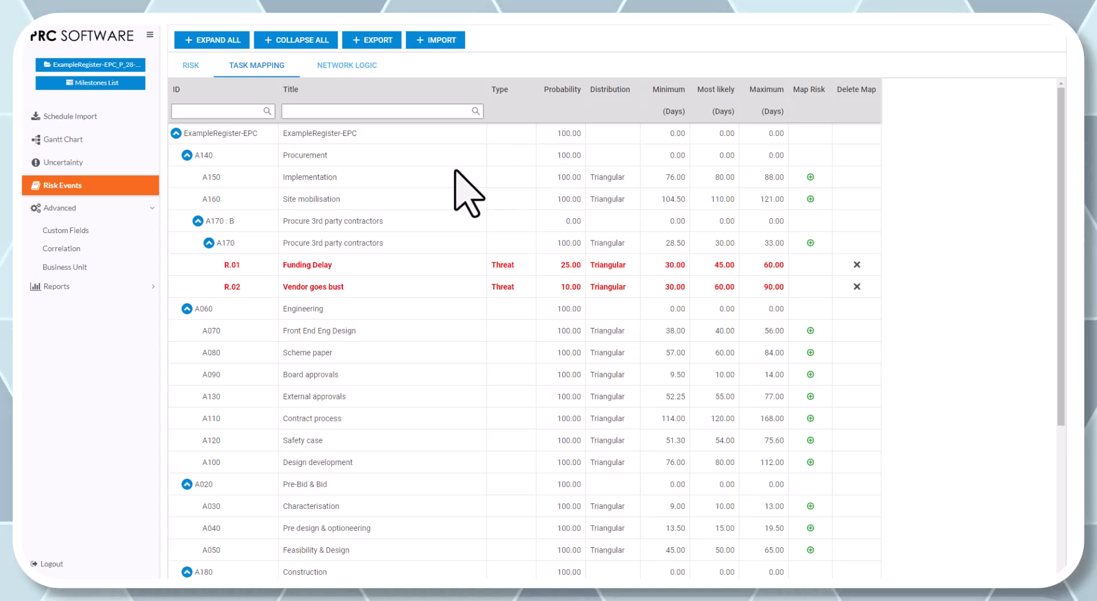
# - Link the end of Funding Delay to the start of Vendor goes bust in task A170's network logic
pyautogui.click(337, 68)
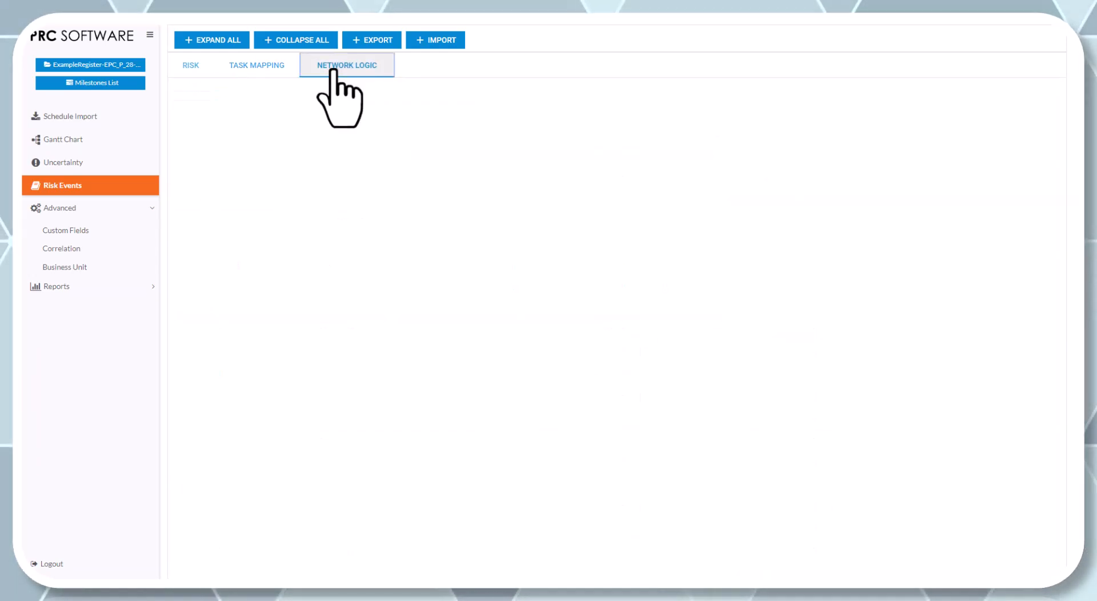
pyautogui.click(296, 123)
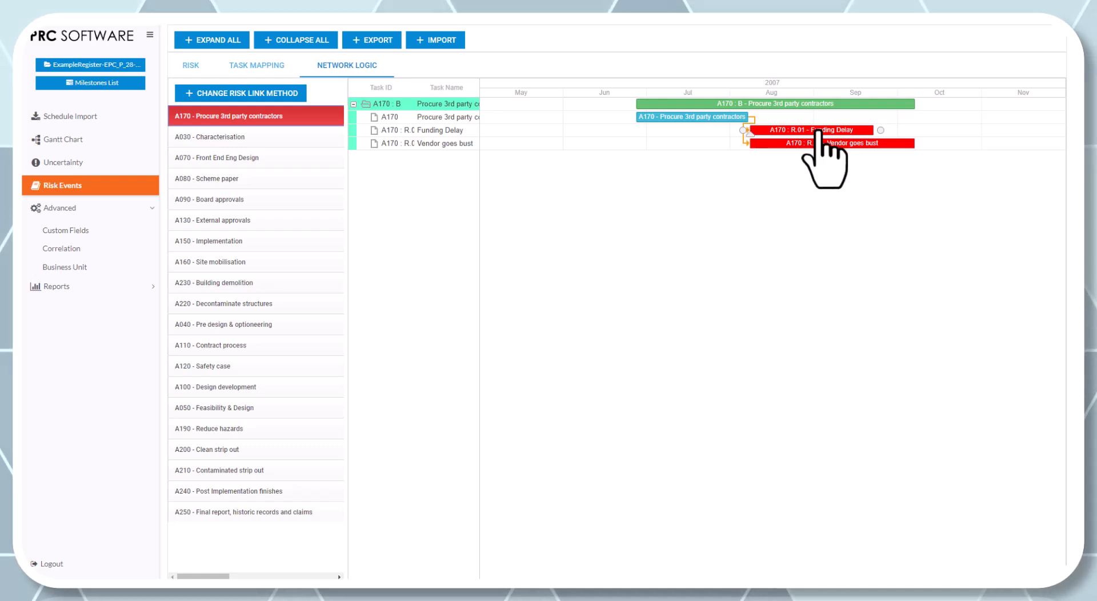
pyautogui.moveTo(881, 131); pyautogui.dragTo(742, 144)
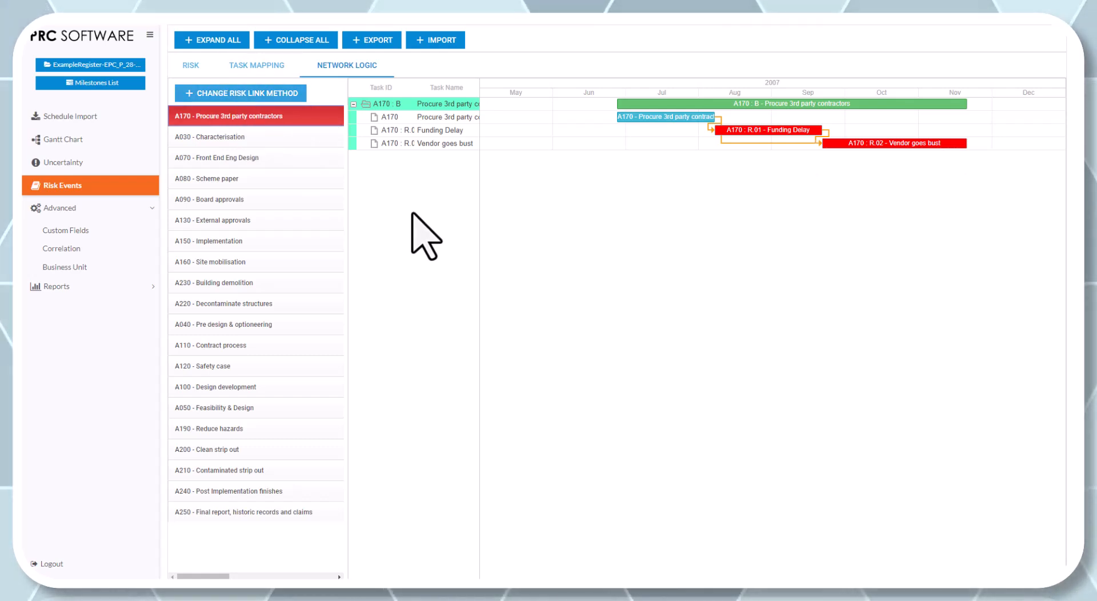
# - Change the connection type of task A170's risks to Parallel
pyautogui.click(272, 95)
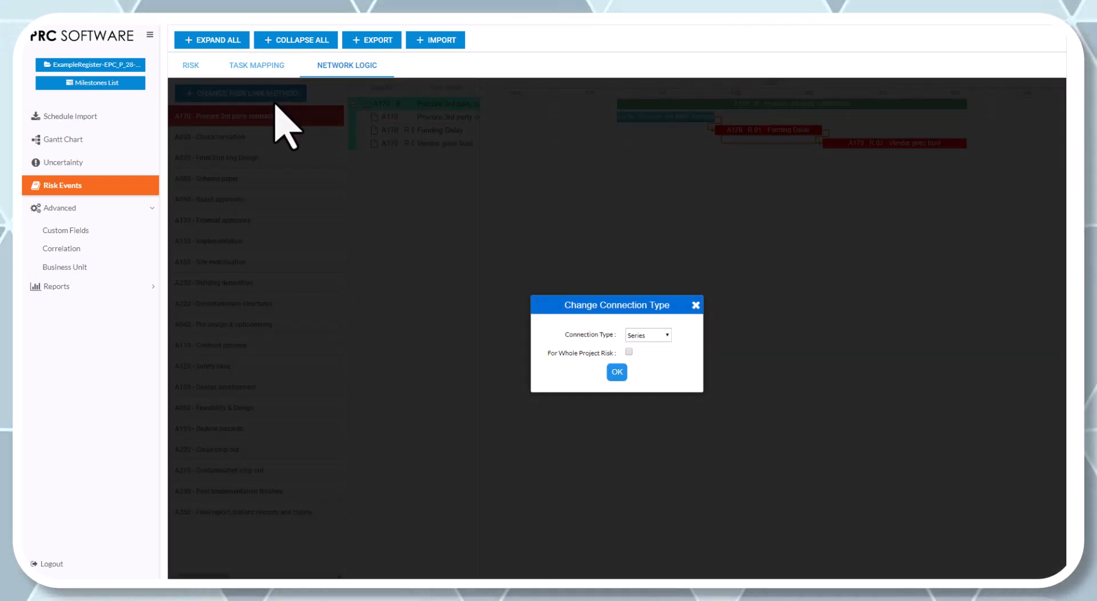
pyautogui.click(649, 336)
pyautogui.click(645, 360)
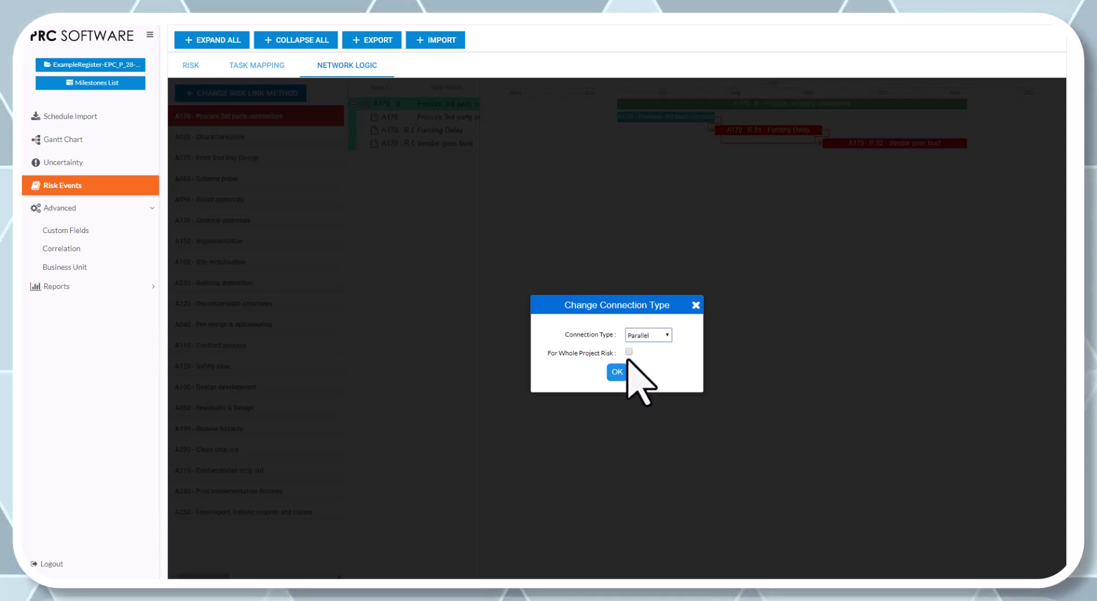
pyautogui.click(617, 372)
pyautogui.click(585, 324)
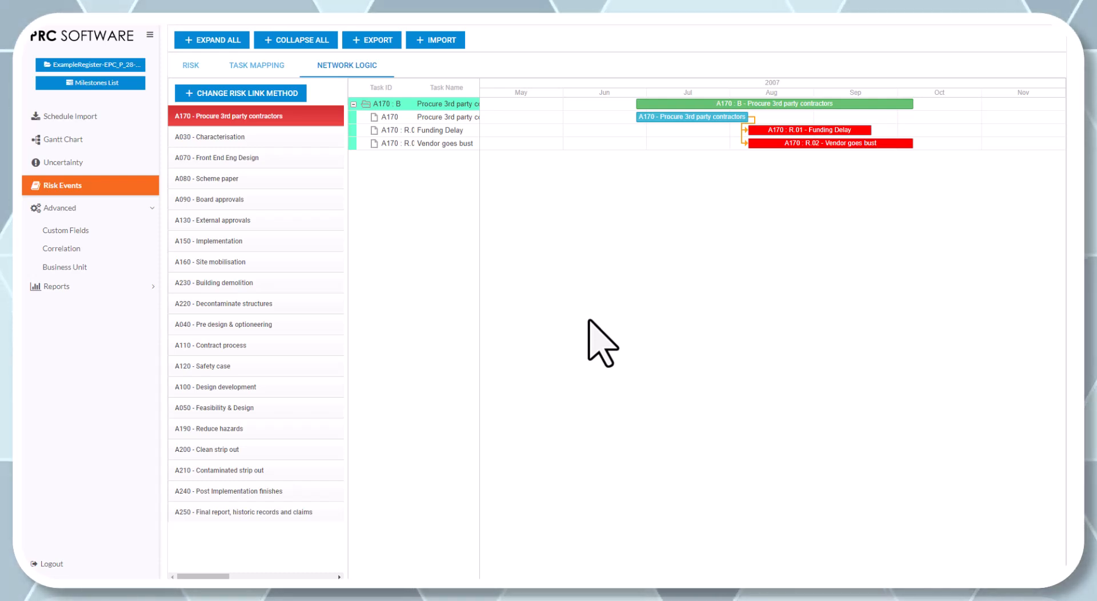
# - Change the connection type of the risks on task A170, Procure 3rd party contractors, to Series
pyautogui.click(280, 94)
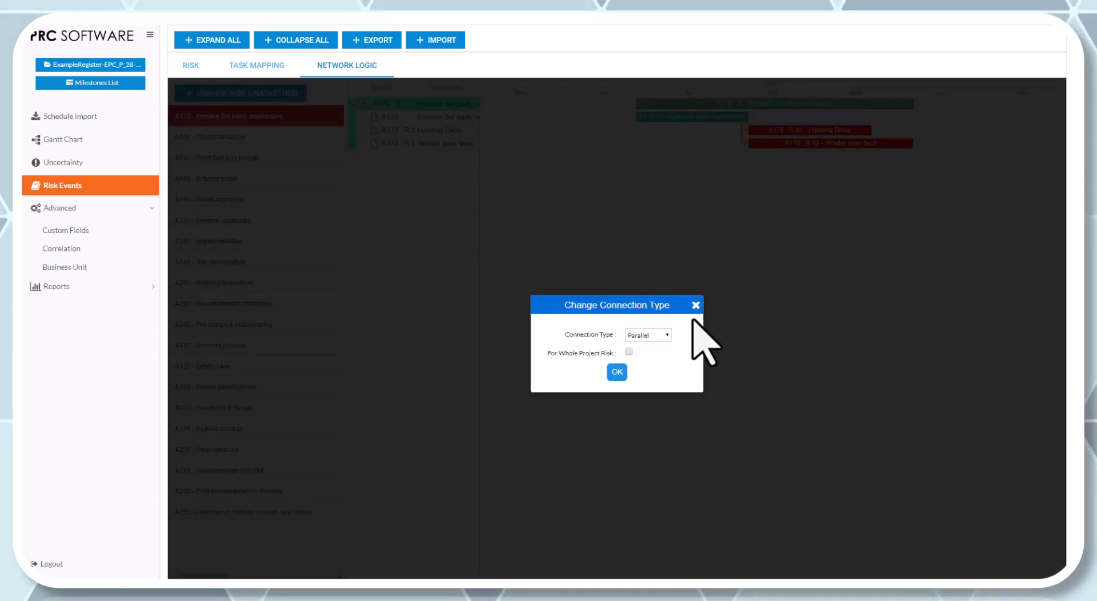
pyautogui.click(645, 336)
pyautogui.click(643, 353)
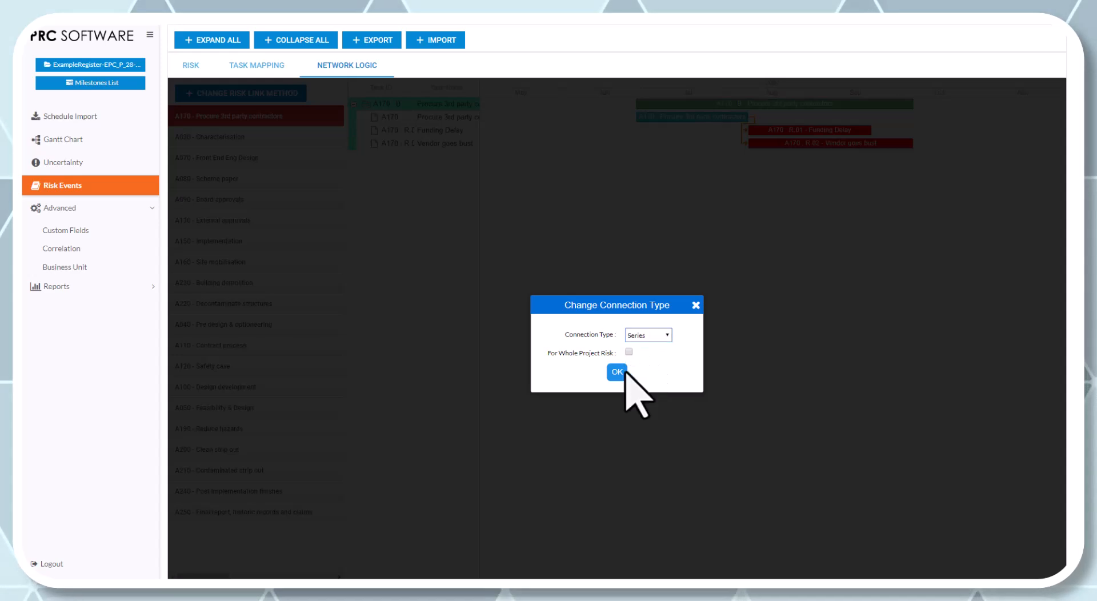
pyautogui.click(617, 372)
pyautogui.click(591, 322)
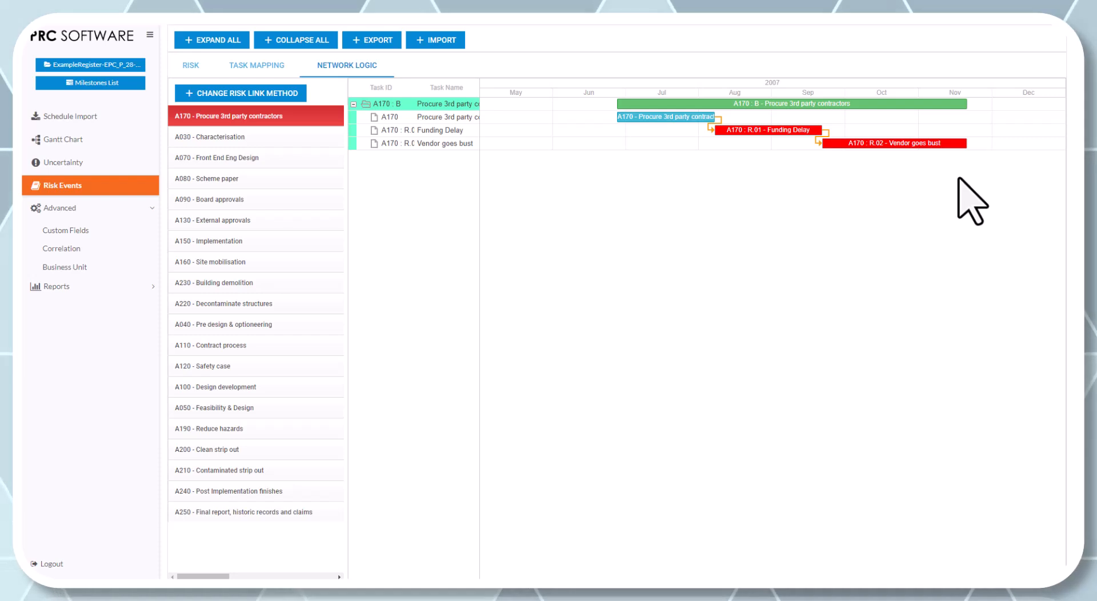
# - Review the risk list and task mapping, and check which risks can be mapped to task A150, Implementation
pyautogui.click(271, 67)
pyautogui.click(191, 73)
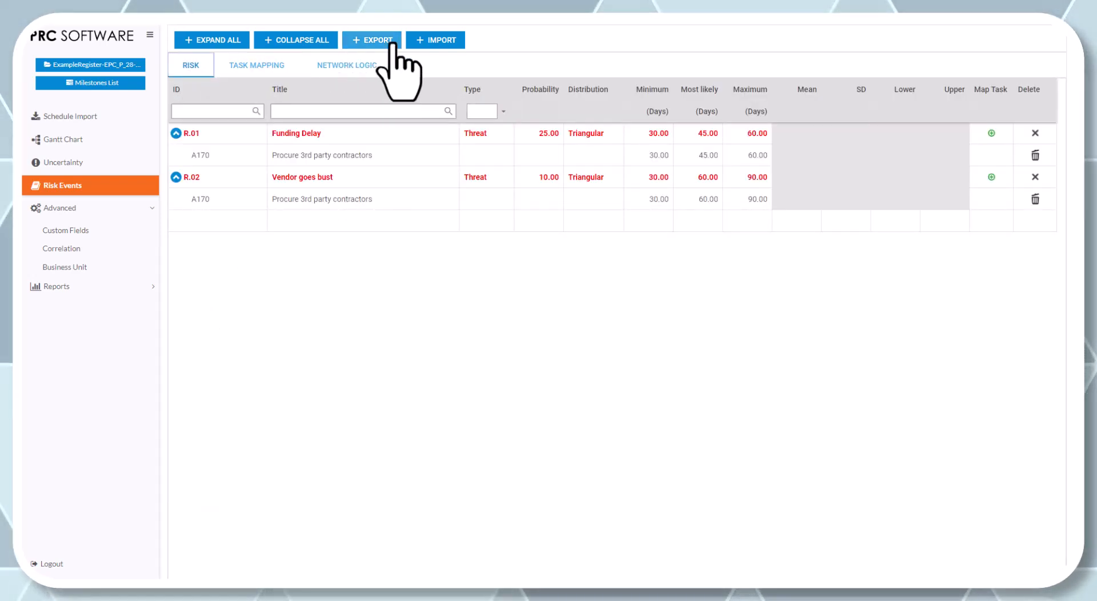
pyautogui.click(260, 67)
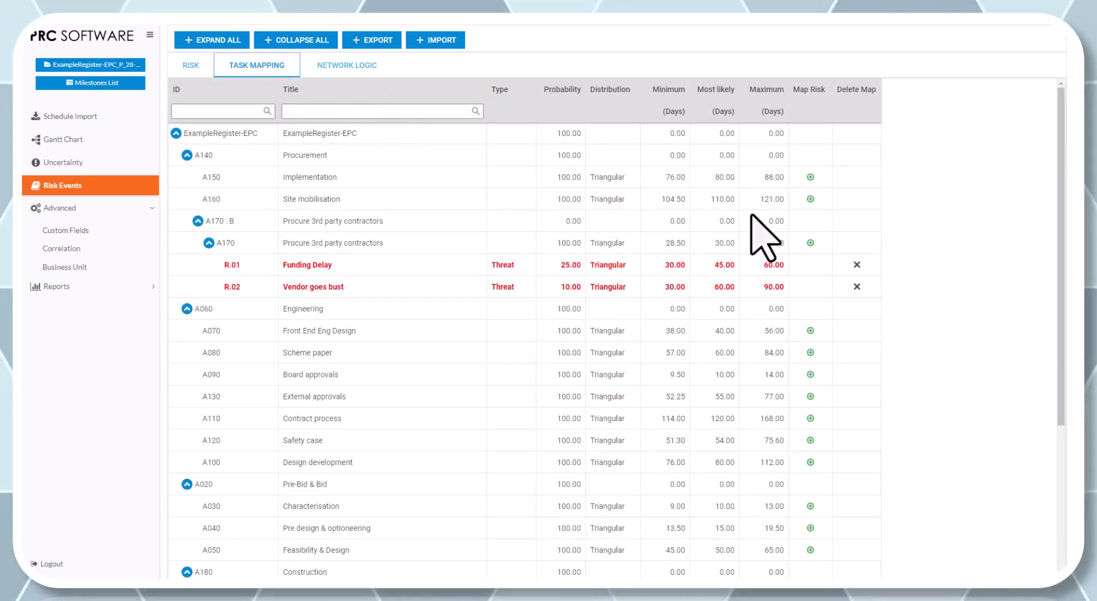
pyautogui.click(810, 177)
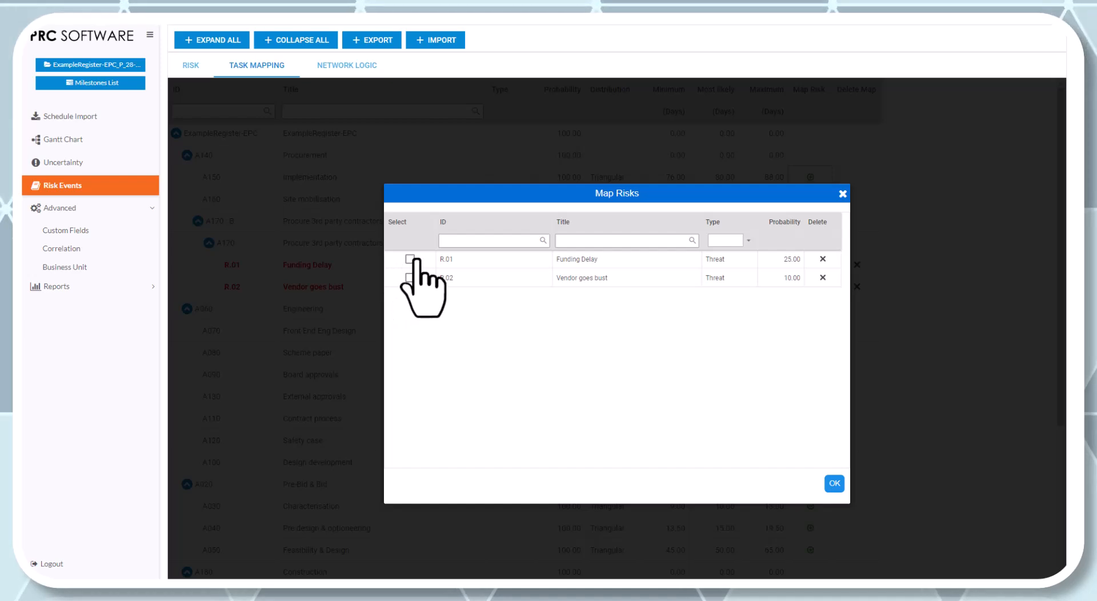
pyautogui.click(842, 194)
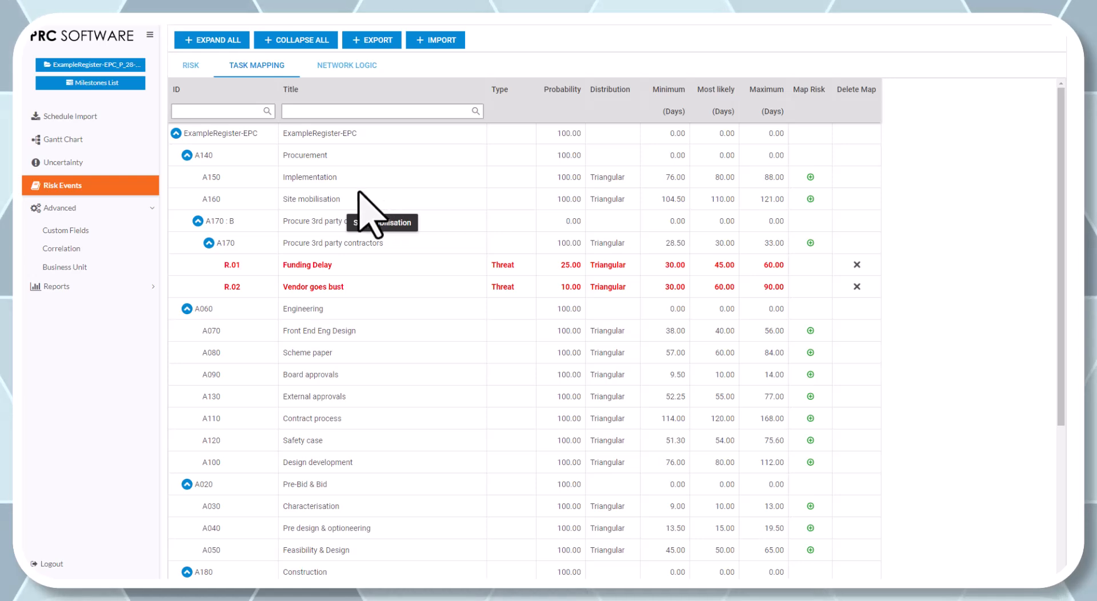
pyautogui.click(174, 66)
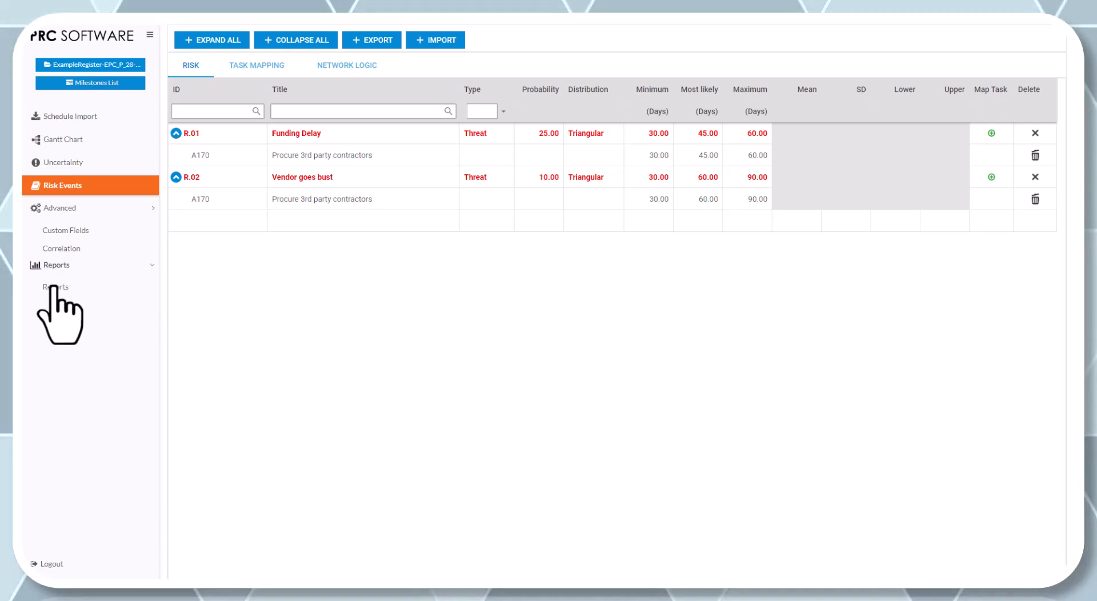
# - Run the risk simulation with 1000 iterations from the reports dashboard
pyautogui.click(63, 272)
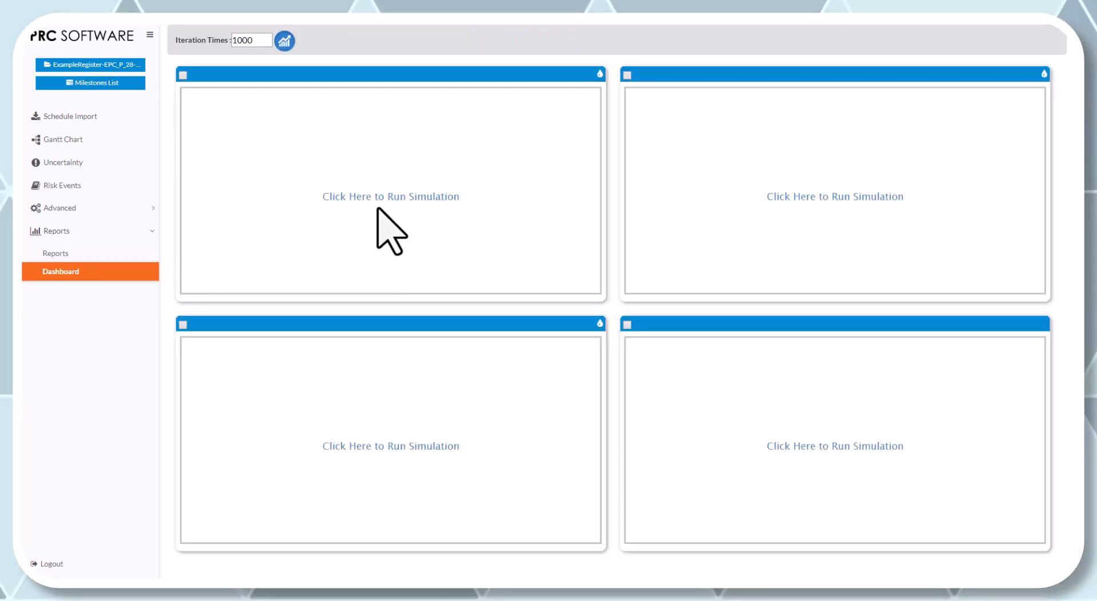
pyautogui.click(380, 197)
pyautogui.click(628, 323)
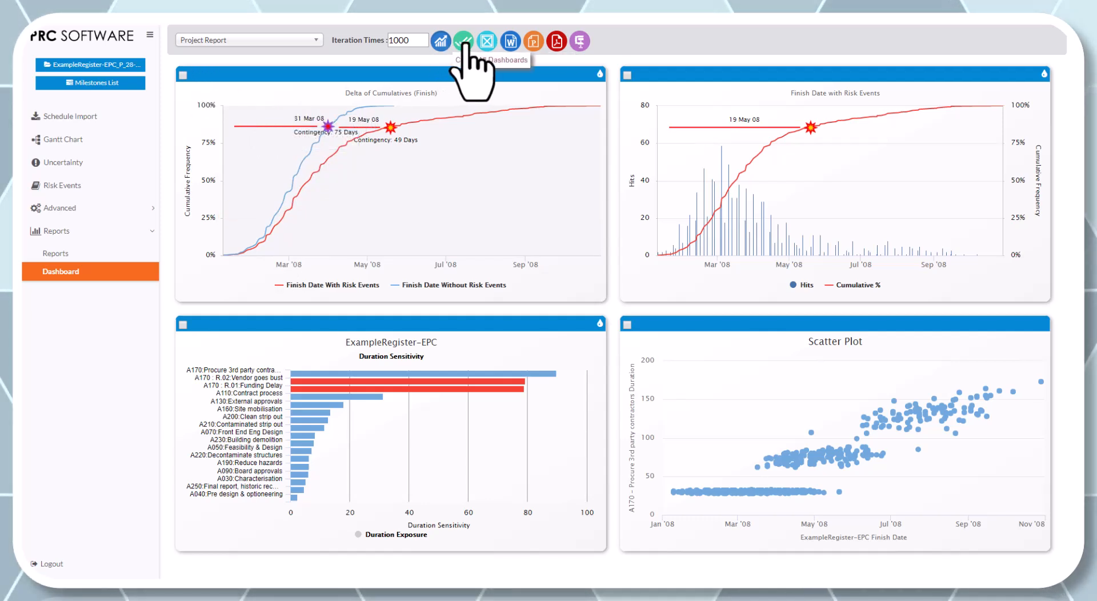
# - Examine the scatter plots of Vendor goes bust, Procure 3rd party contractors and Funding Delay from the duration sensitivity chart
pyautogui.click(515, 385)
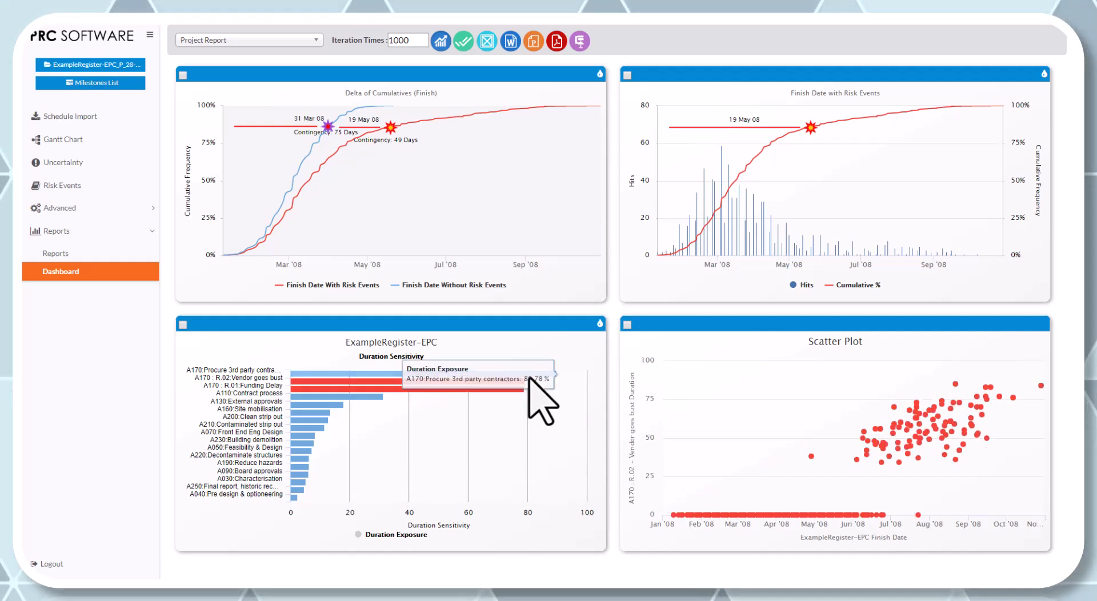
pyautogui.click(529, 375)
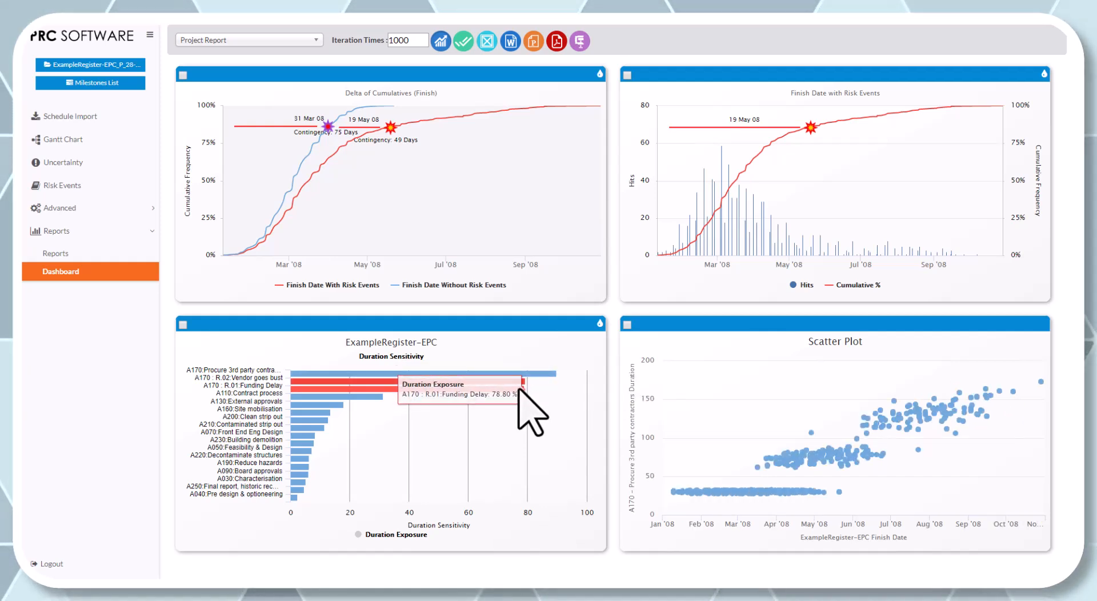
pyautogui.click(519, 389)
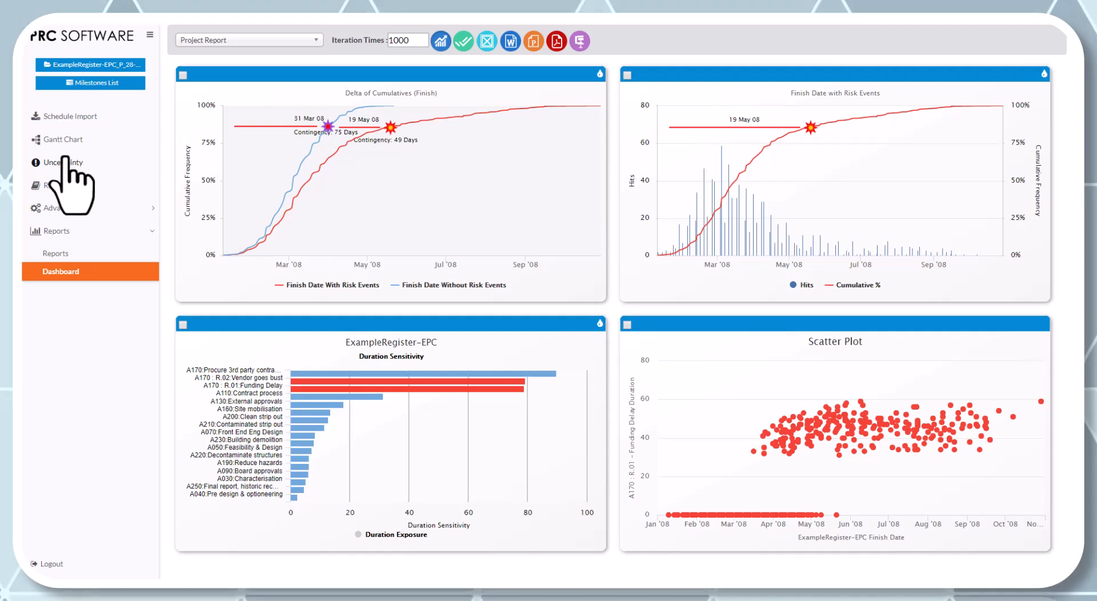
# - Return to the risk events and collapse all risks so their mapped tasks are hidden
pyautogui.click(64, 182)
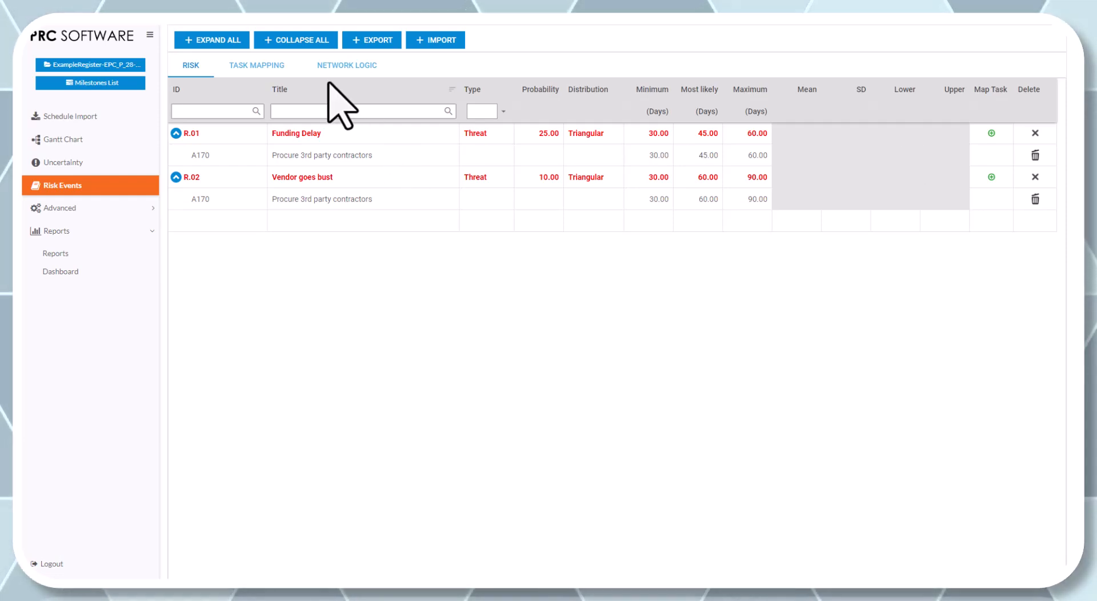
pyautogui.click(300, 40)
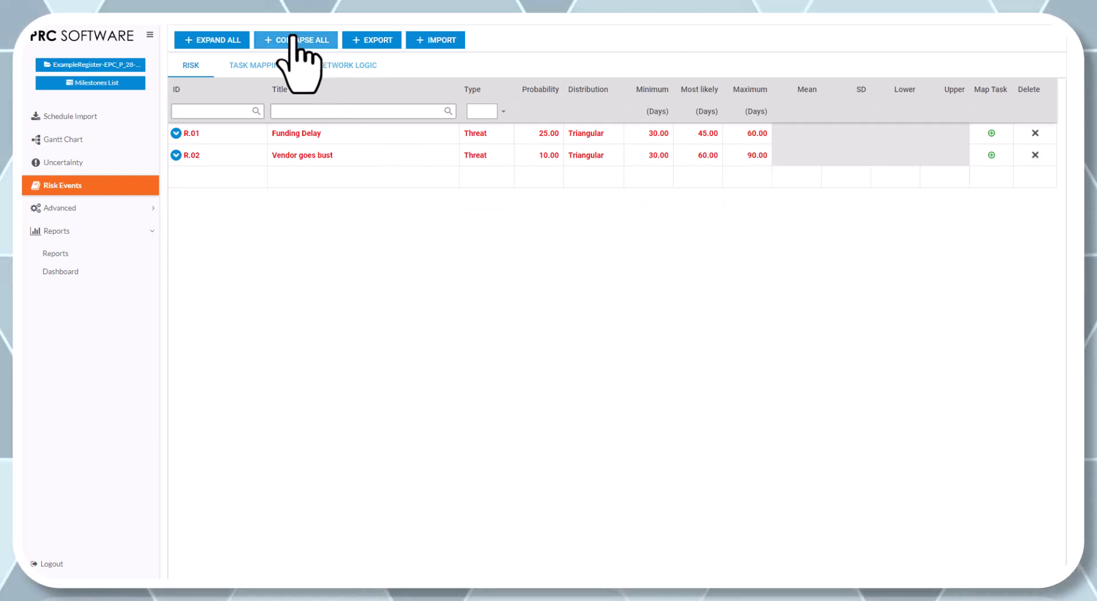
pyautogui.click(228, 40)
pyautogui.click(277, 40)
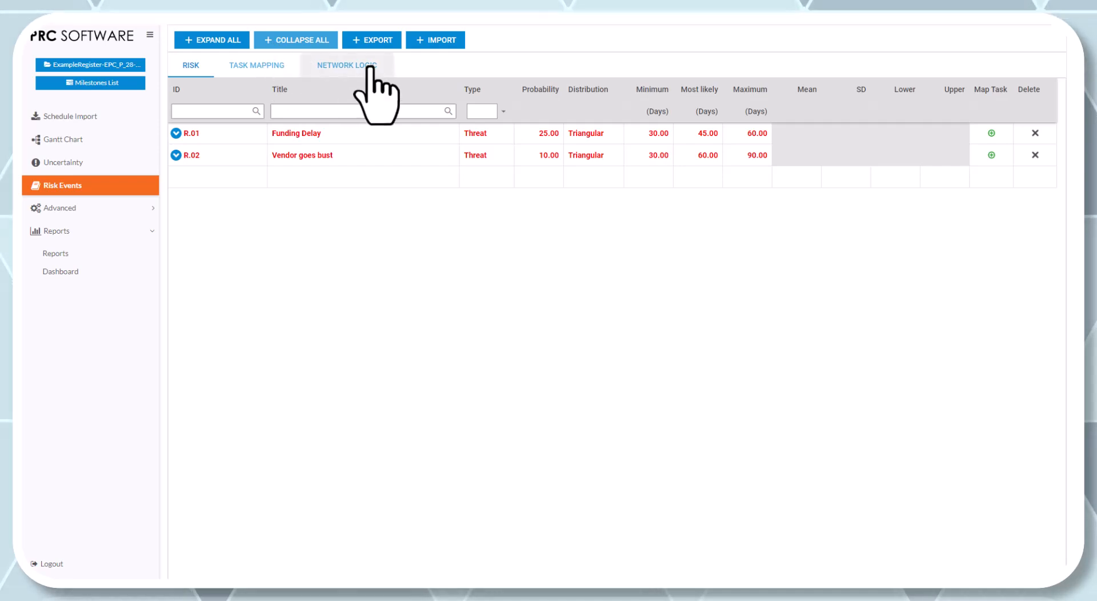